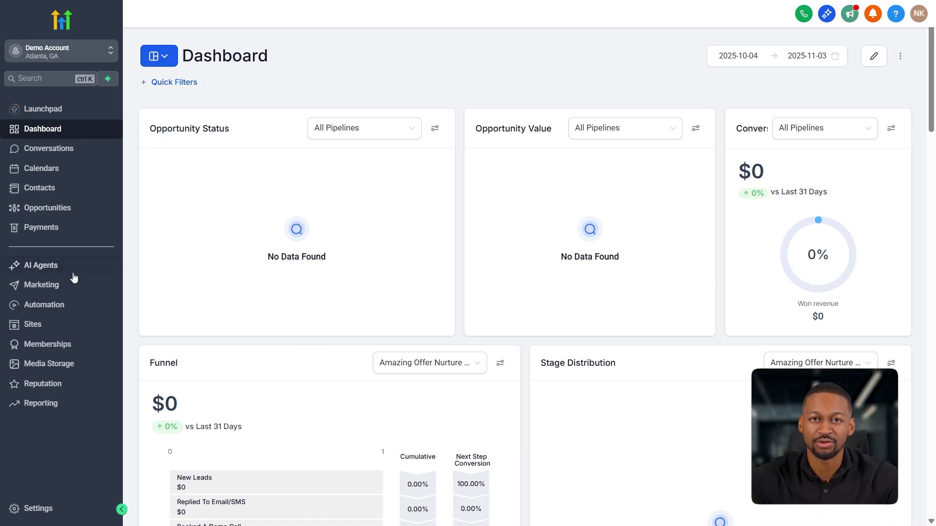
# Step: Open the Marketing Social Planner and switch from List to Calendar view and back
pyautogui.click(63, 284)
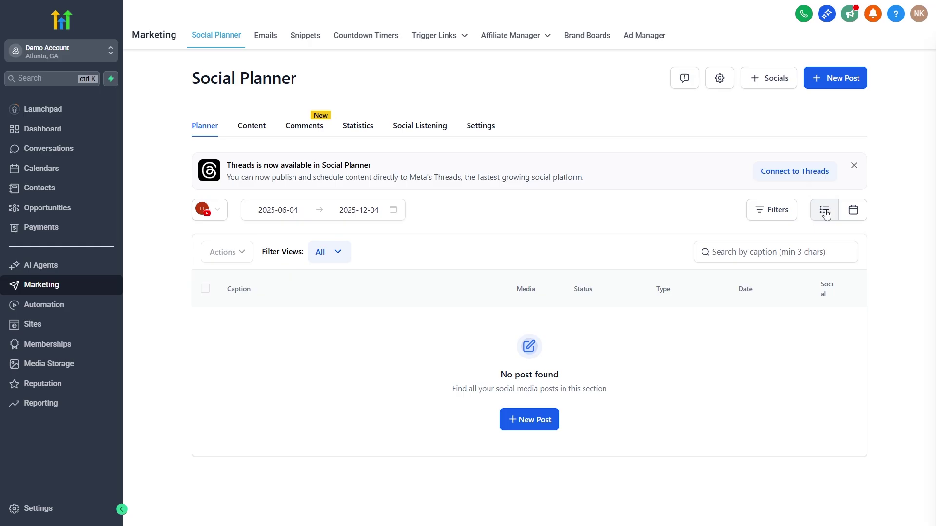
pyautogui.click(851, 214)
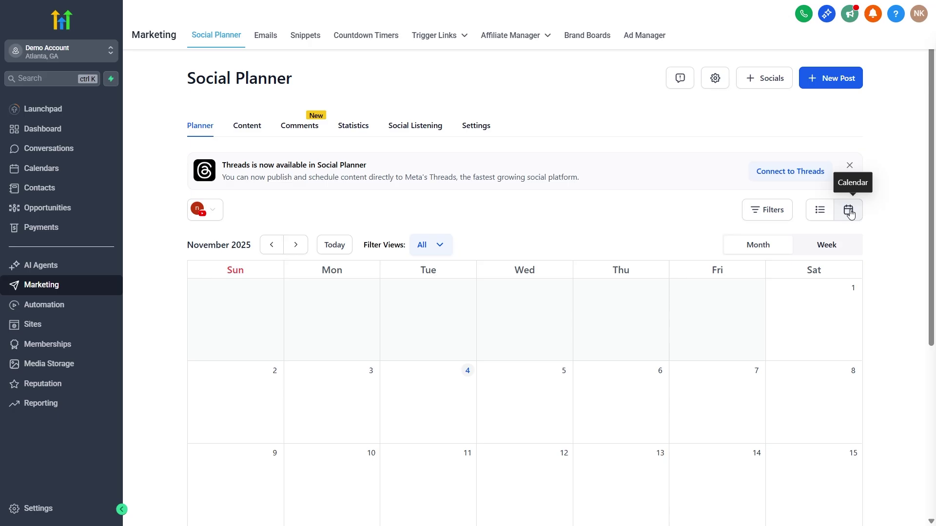
pyautogui.click(821, 213)
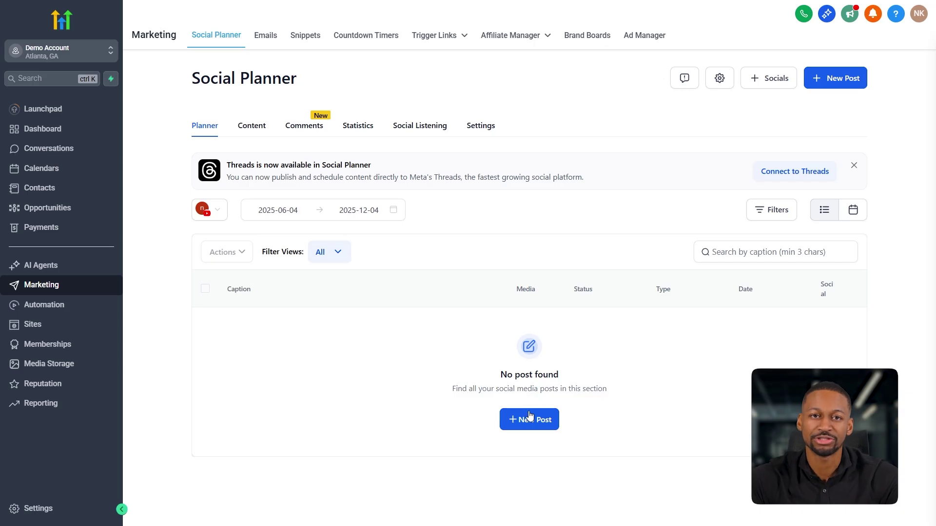
# Step: Start a new social post with the YouTube account as its destination
pyautogui.click(530, 418)
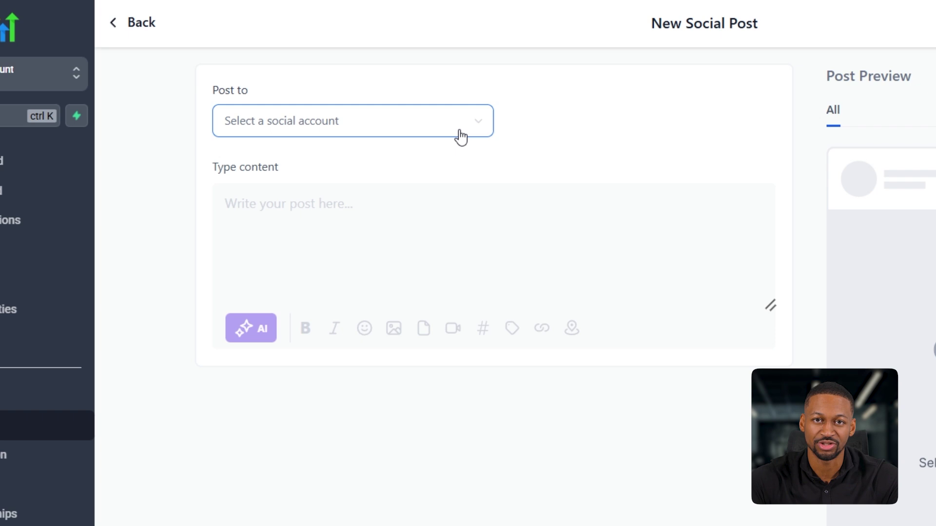
pyautogui.click(460, 137)
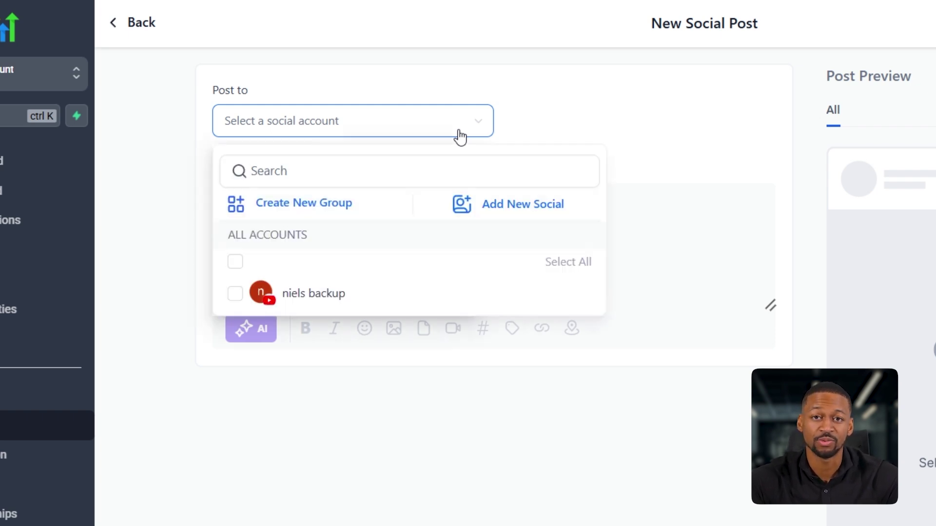
pyautogui.click(393, 298)
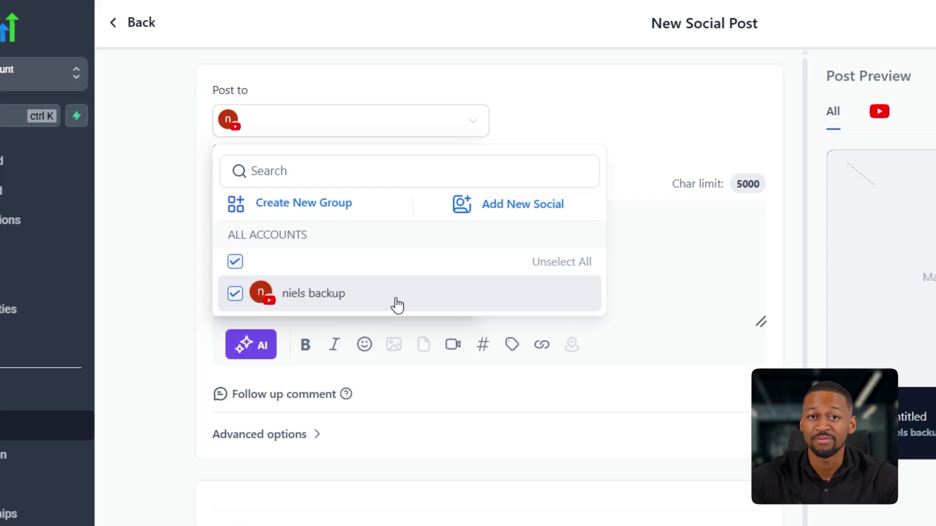
pyautogui.click(168, 338)
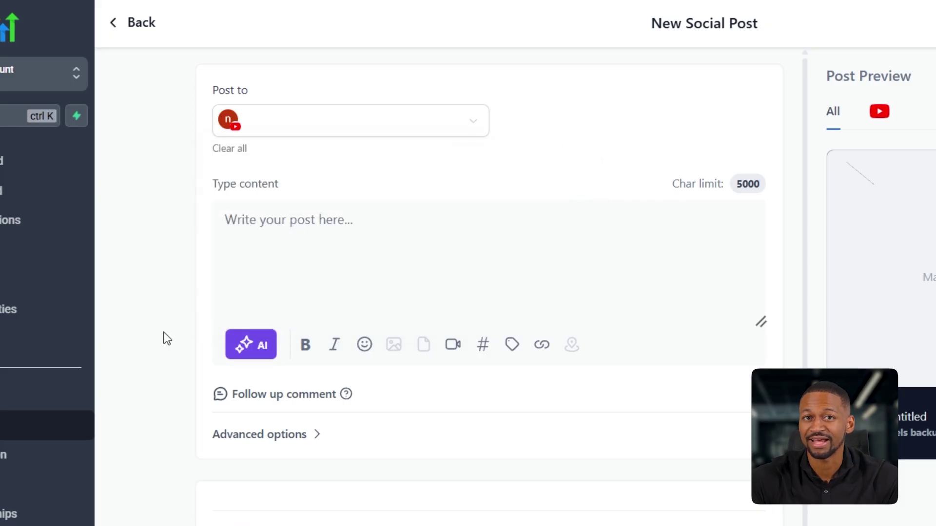
# Step: Open the Generate with AI tool and apply the Lux Salon brand voice
pyautogui.click(243, 345)
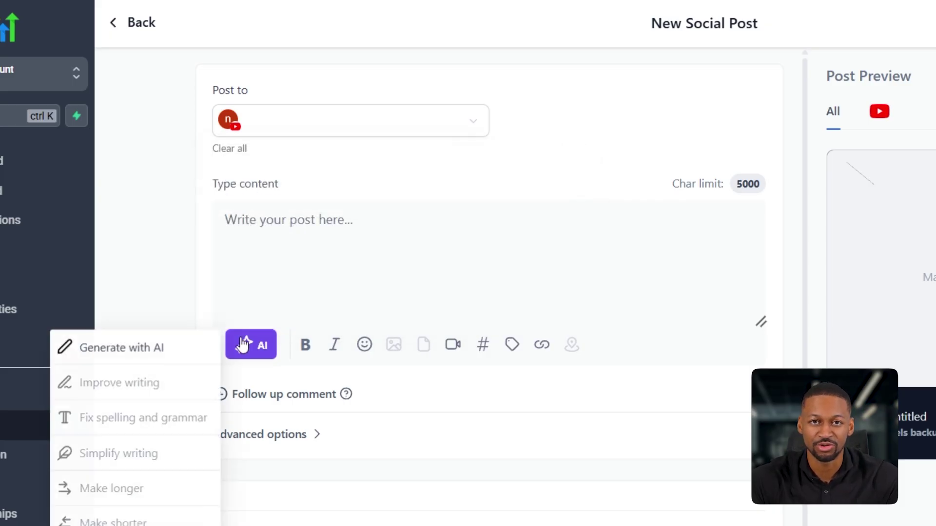
pyautogui.click(195, 350)
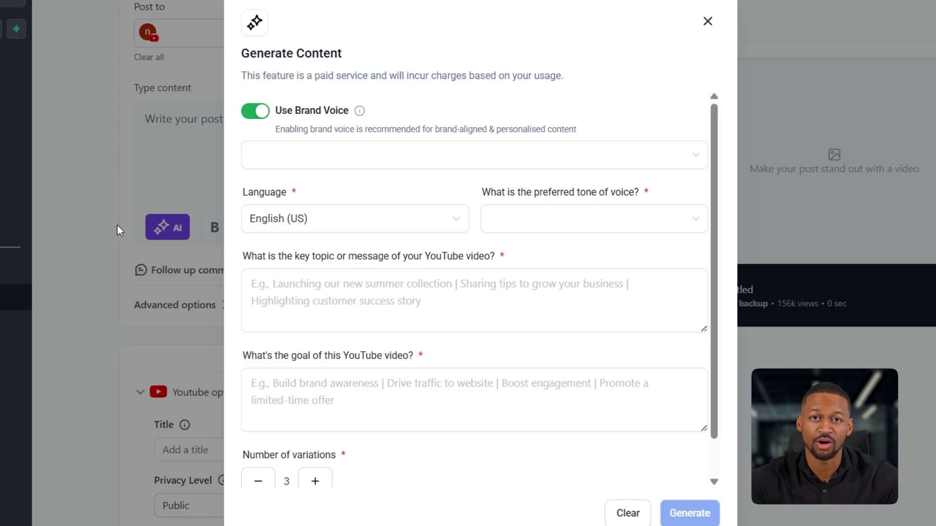
pyautogui.click(317, 156)
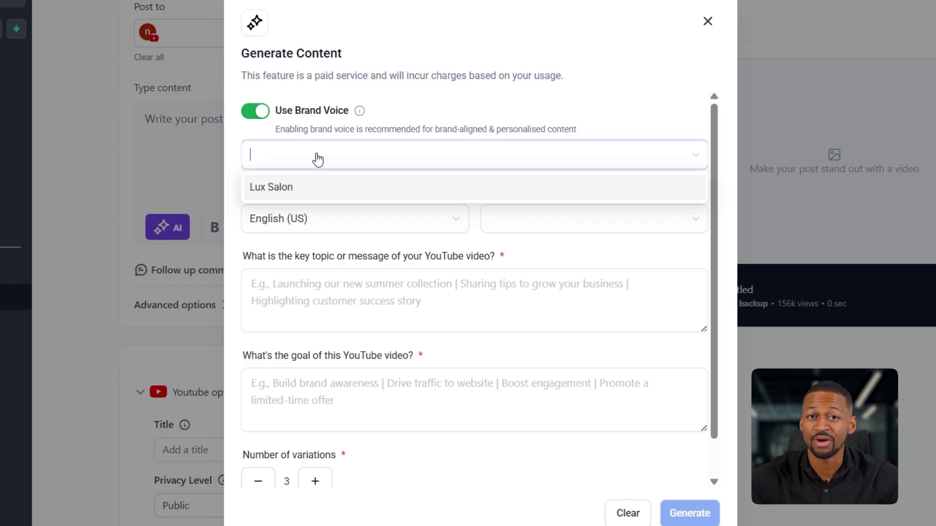
pyautogui.click(288, 194)
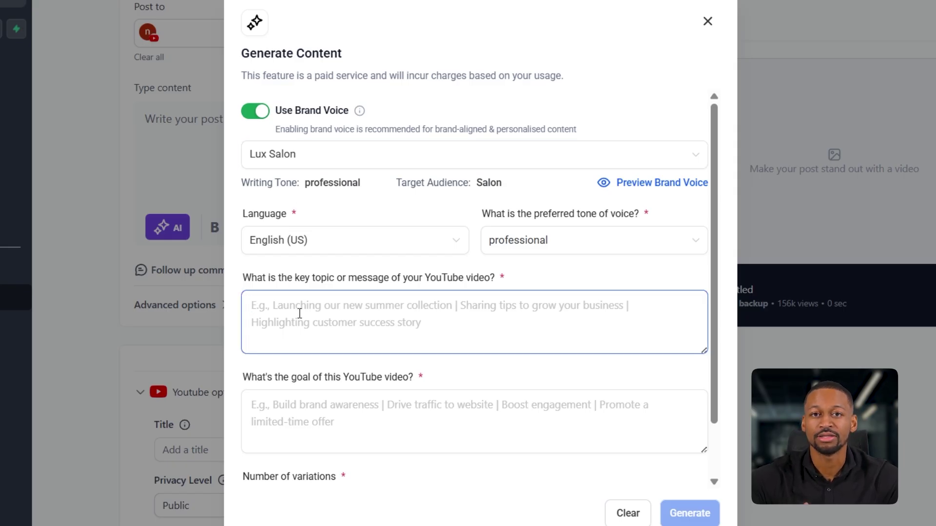
# Step: Enter topic 'New' and goal 'getting people from Facebook to watch my YouTube video.', then generate
pyautogui.write('New Video ON my channel')
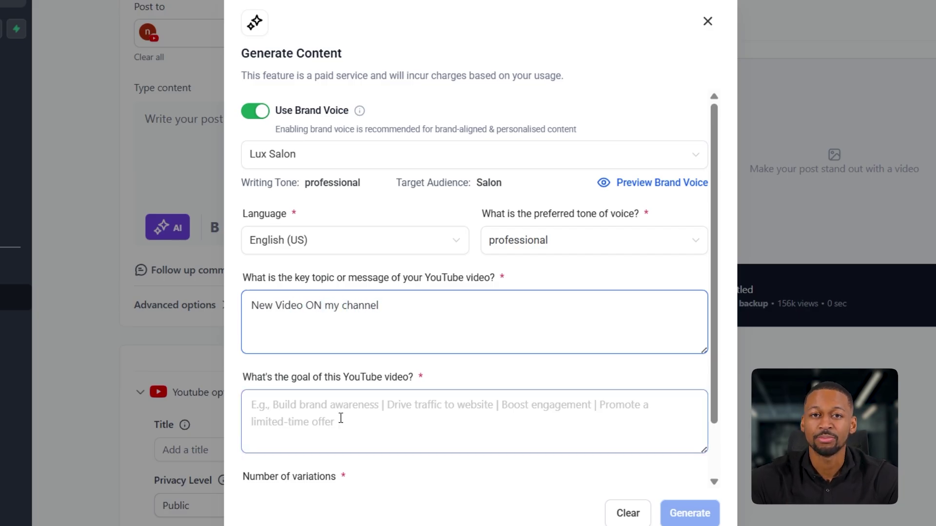
pyautogui.click(341, 416)
pyautogui.write('getting people from Facebook to watch my YouTube video.')
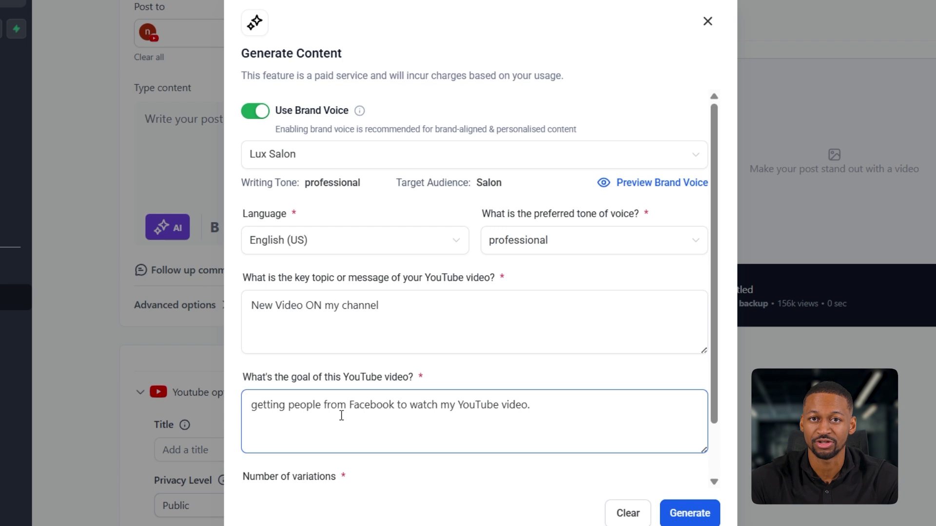
pyautogui.click(341, 304)
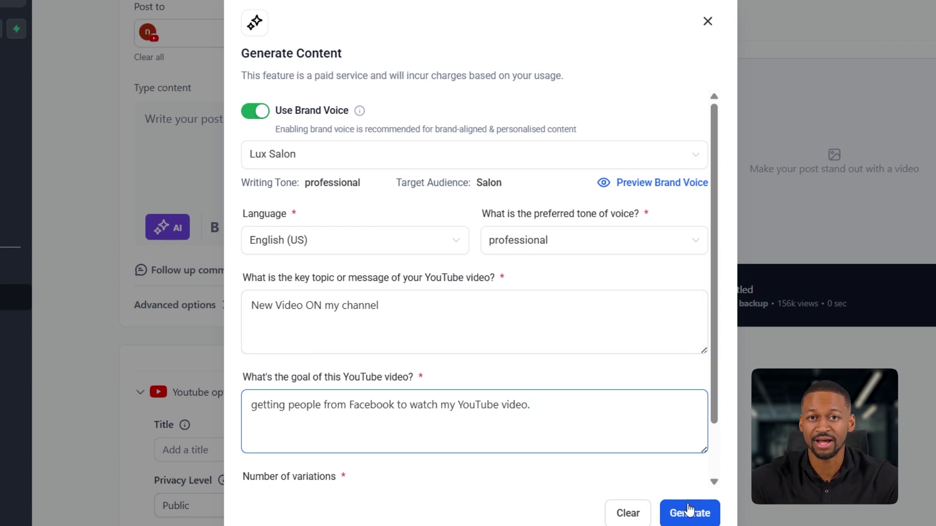
pyautogui.scroll(-2, 643, 404)
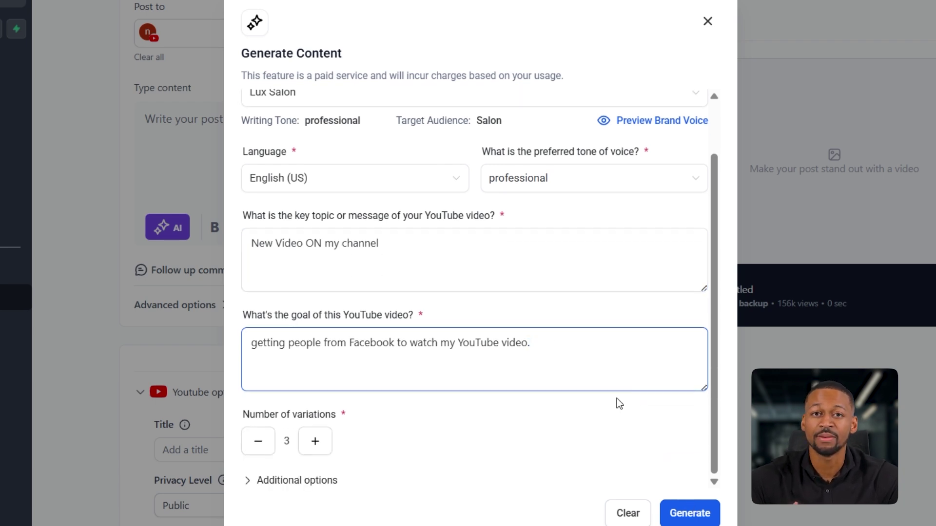
pyautogui.click(670, 512)
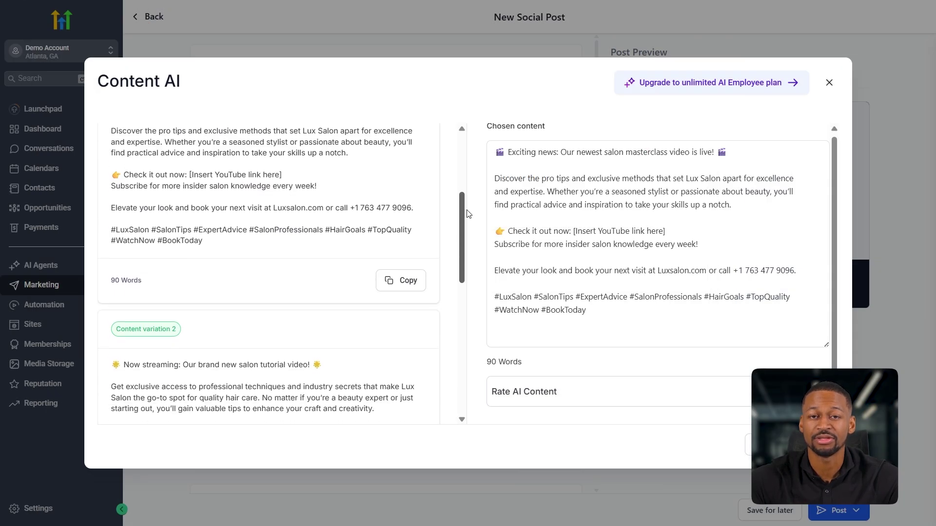
# Step: Insert an AI caption variation and preview the post on the YouTube tab
pyautogui.scroll(-3, 470, 237)
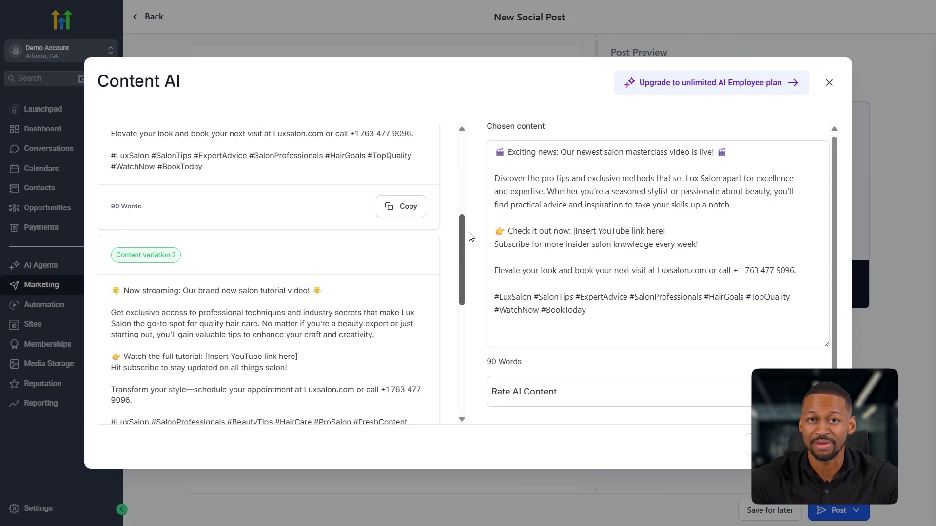
pyautogui.moveTo(470, 237); pyautogui.dragTo(463, 336)
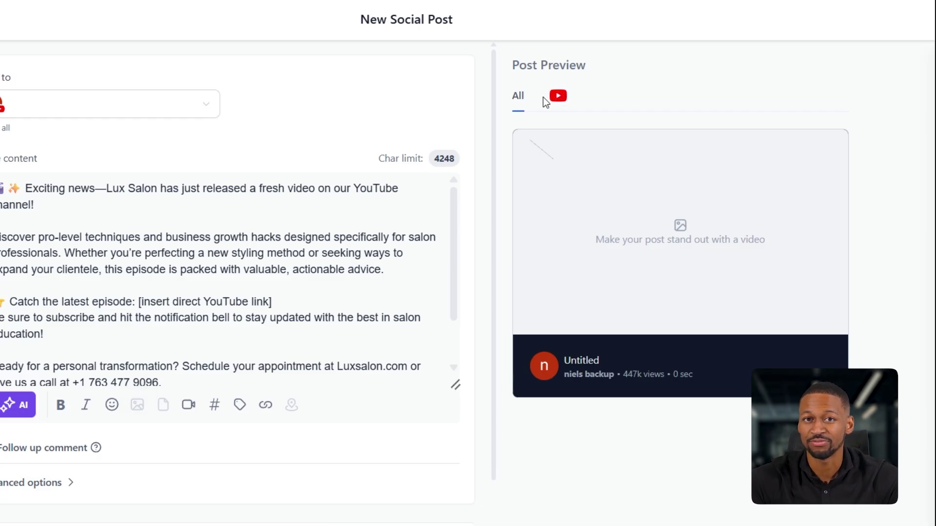
pyautogui.click(558, 100)
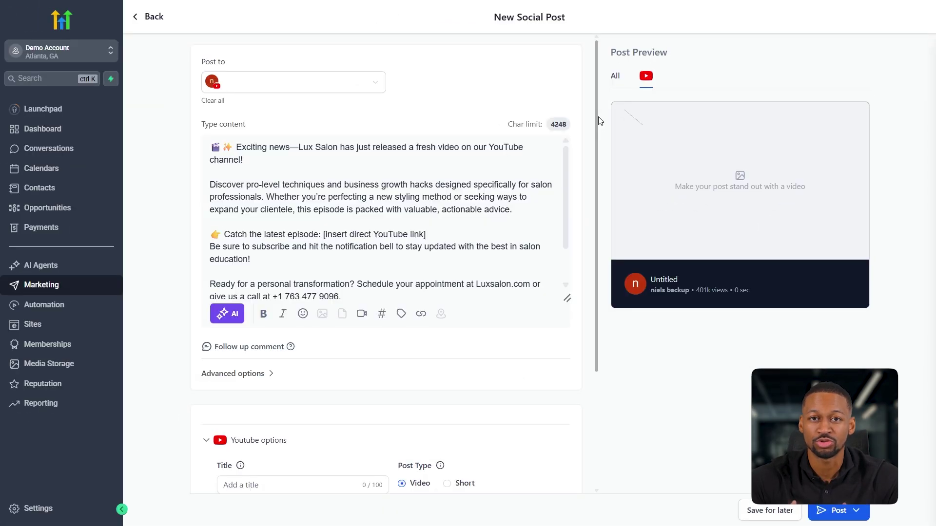
pyautogui.moveTo(488, 151); pyautogui.dragTo(481, 326)
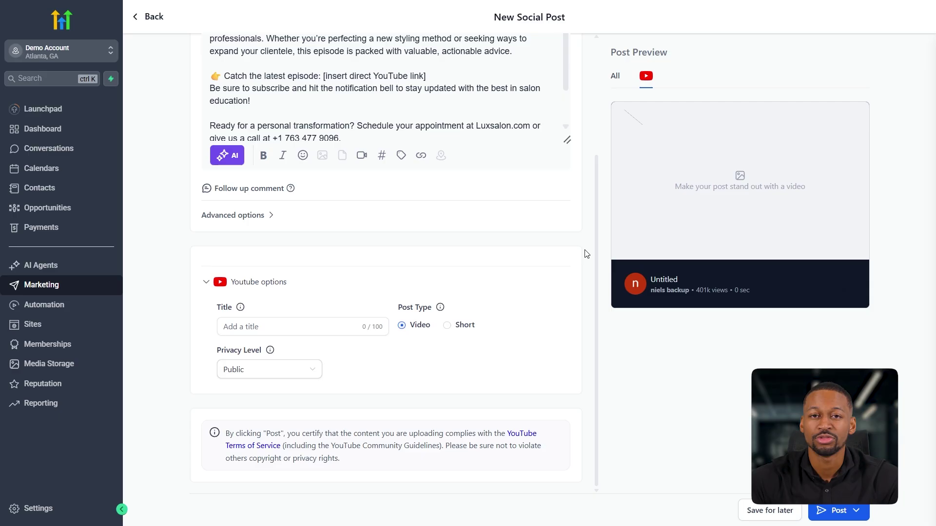
# Step: Switch the Post Type to Short and back to Video, then view the Post dropdown options
pyautogui.click(446, 325)
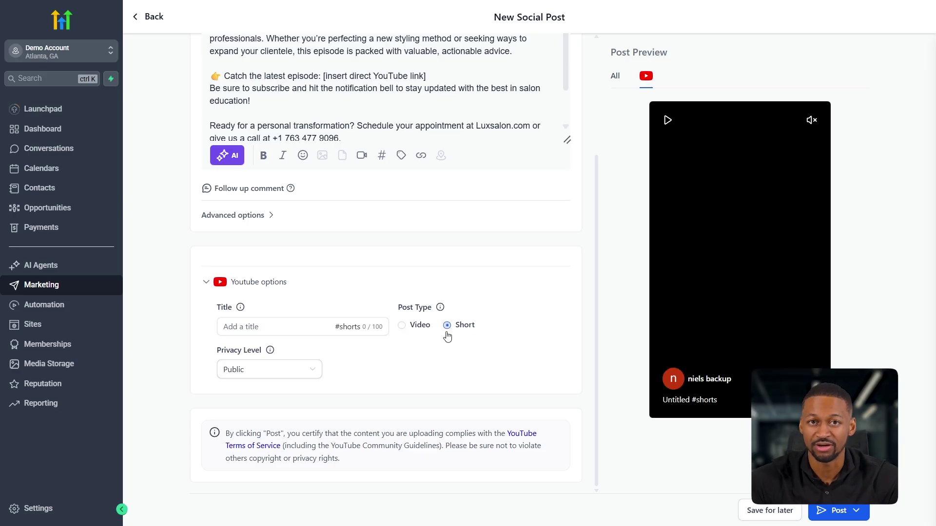
pyautogui.click(413, 332)
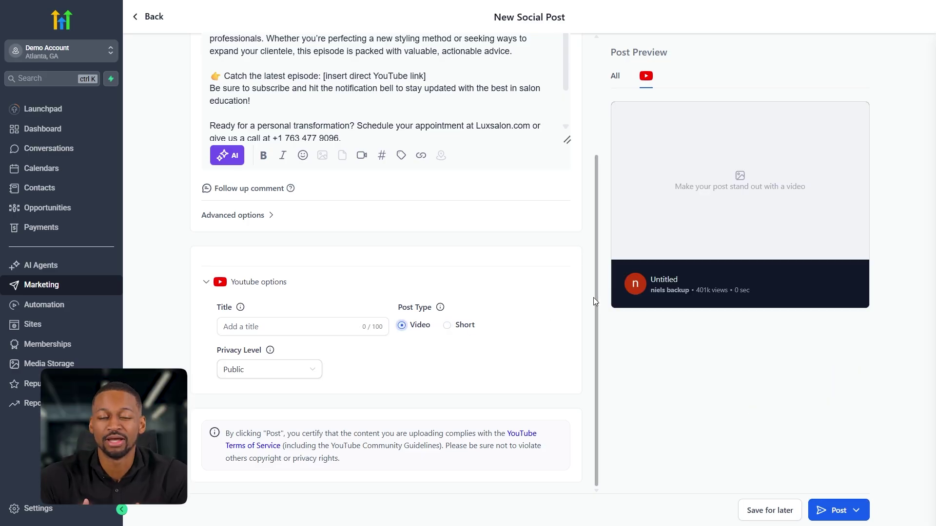
pyautogui.scroll(3, 593, 297)
pyautogui.click(856, 517)
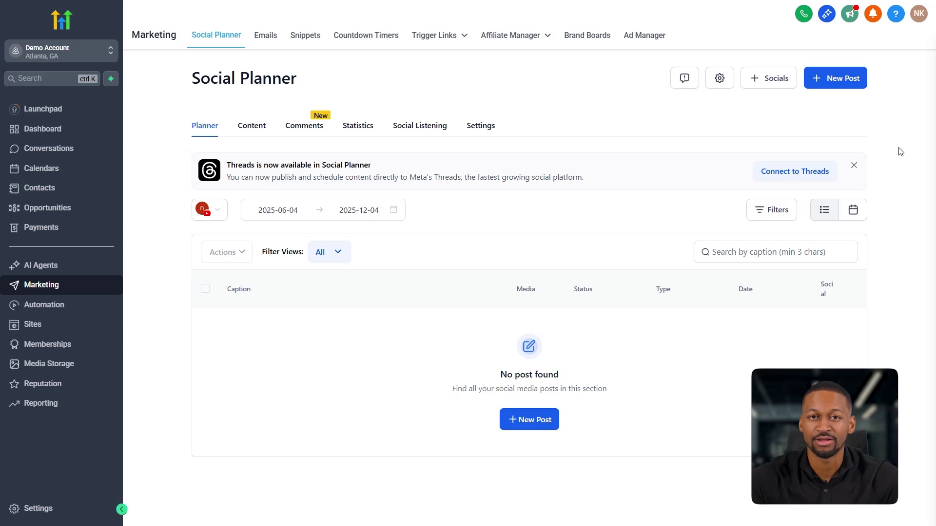
# Step: Look at bulk CSV upload, then have Content AI draft Facebook post variations and review them
pyautogui.click(832, 84)
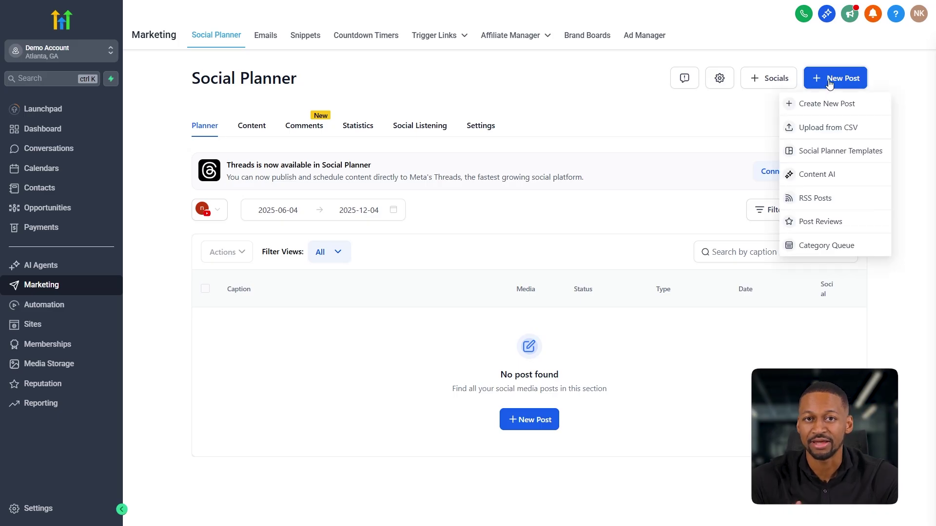
pyautogui.click(830, 130)
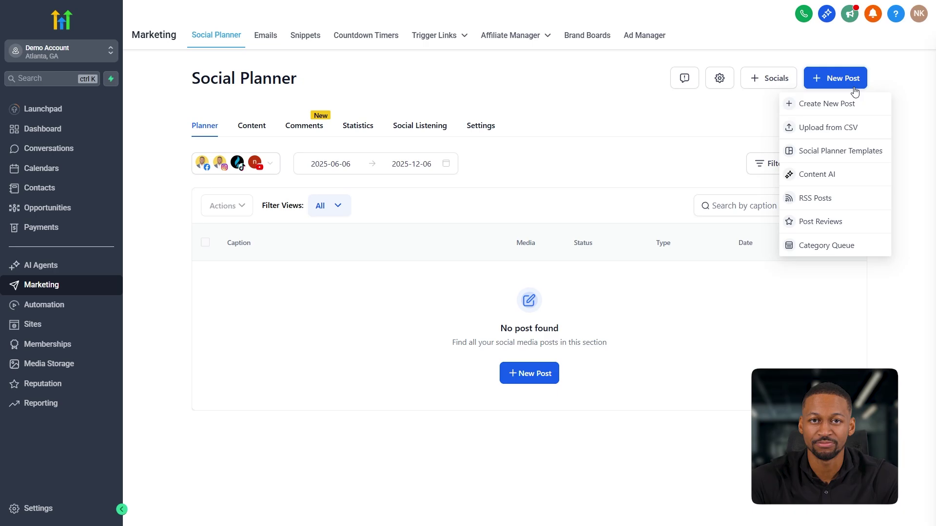
pyautogui.click(847, 167)
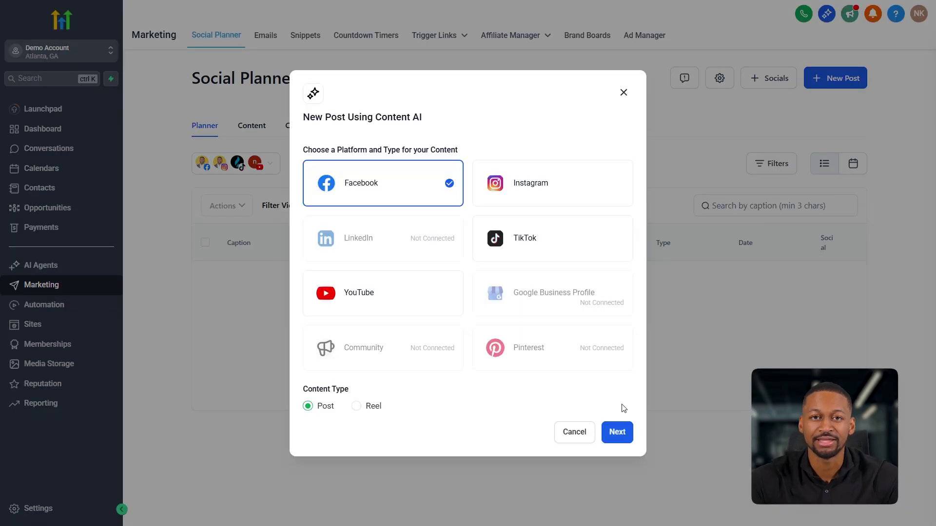
pyautogui.click(617, 432)
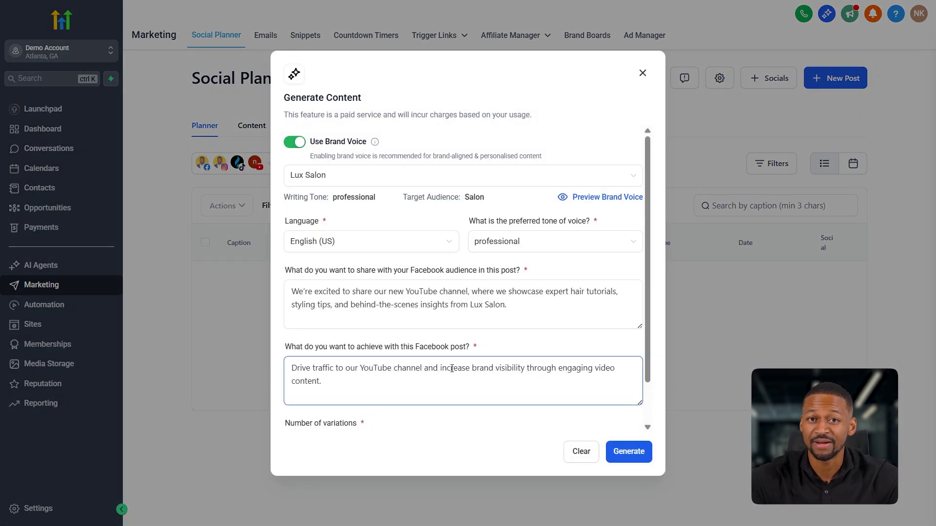
pyautogui.scroll(-1, 454, 368)
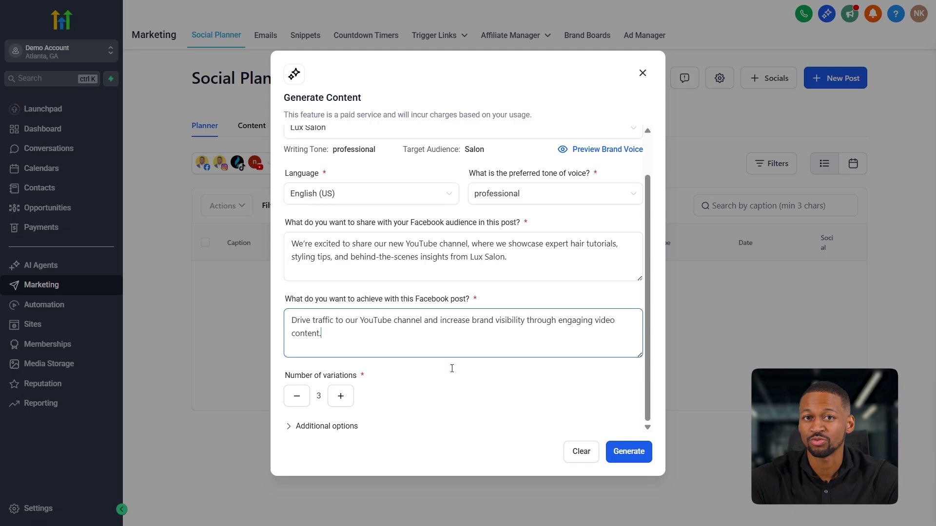
pyautogui.click(619, 453)
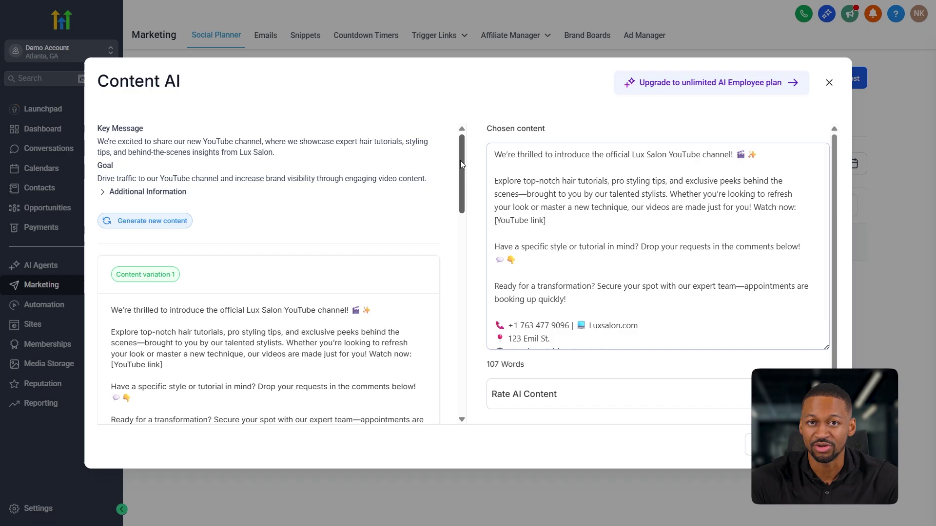
pyautogui.scroll(-3, 461, 164)
pyautogui.scroll(-3, 461, 165)
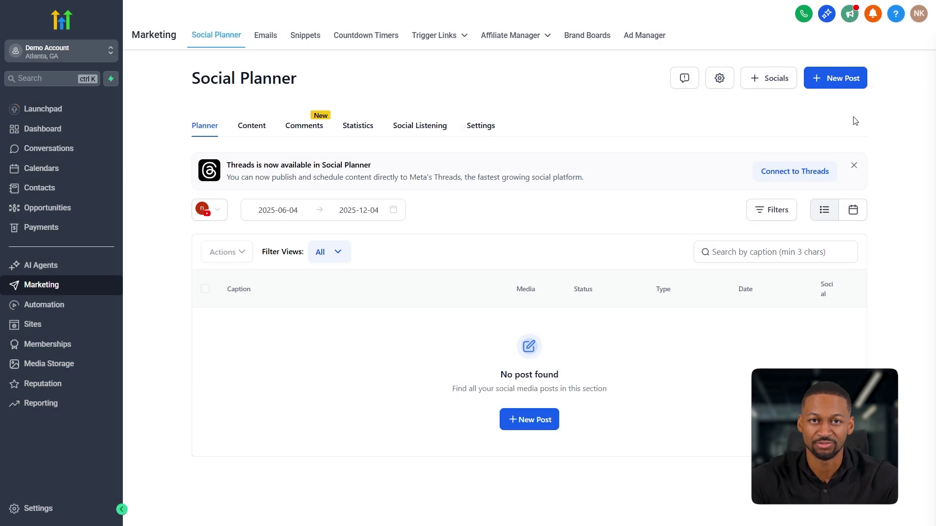
pyautogui.click(856, 91)
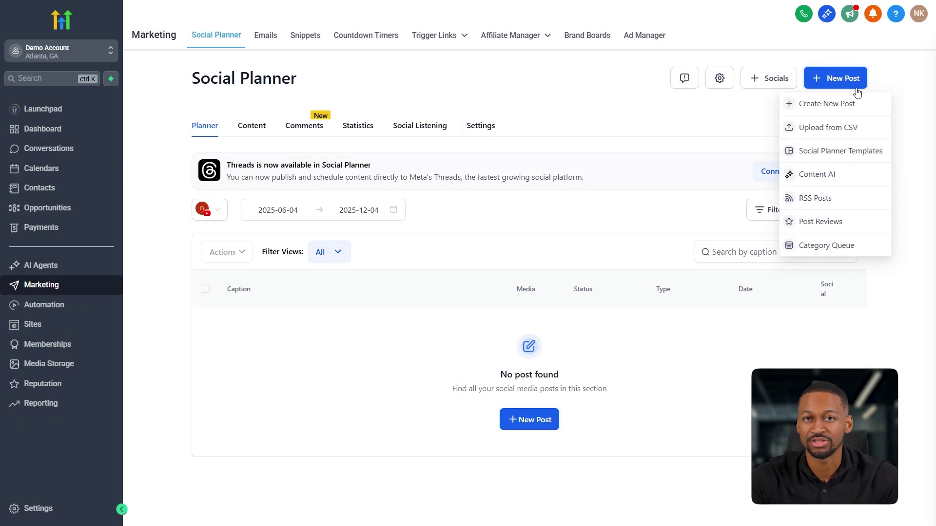
pyautogui.click(860, 205)
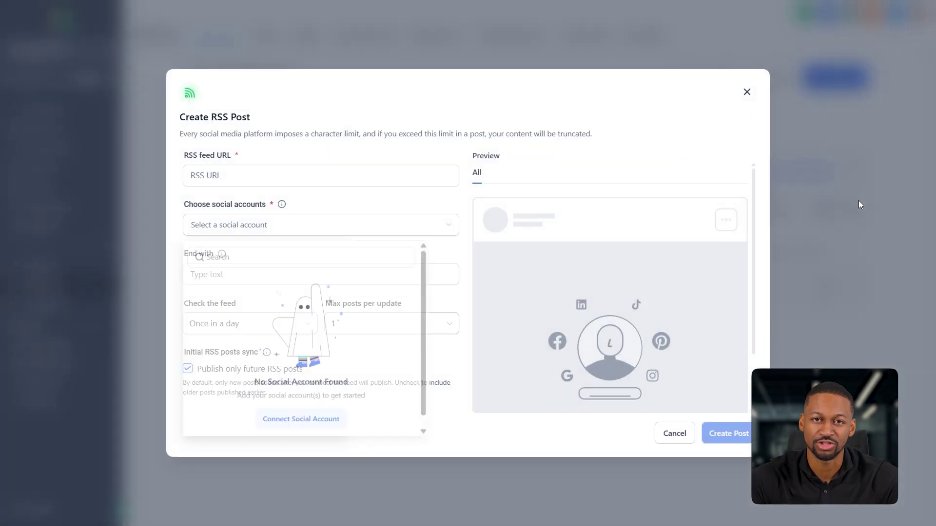
pyautogui.click(427, 213)
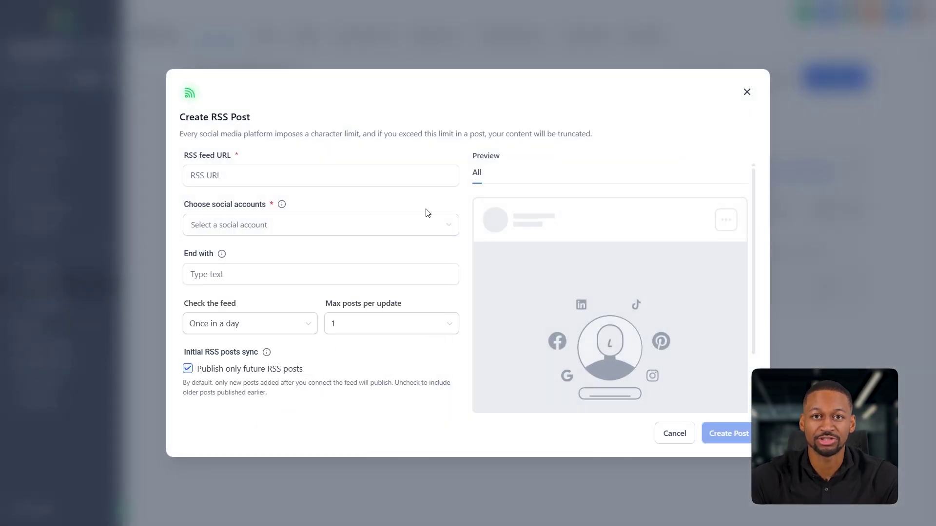
pyautogui.click(425, 176)
pyautogui.write('https://seths.blog/feed/')
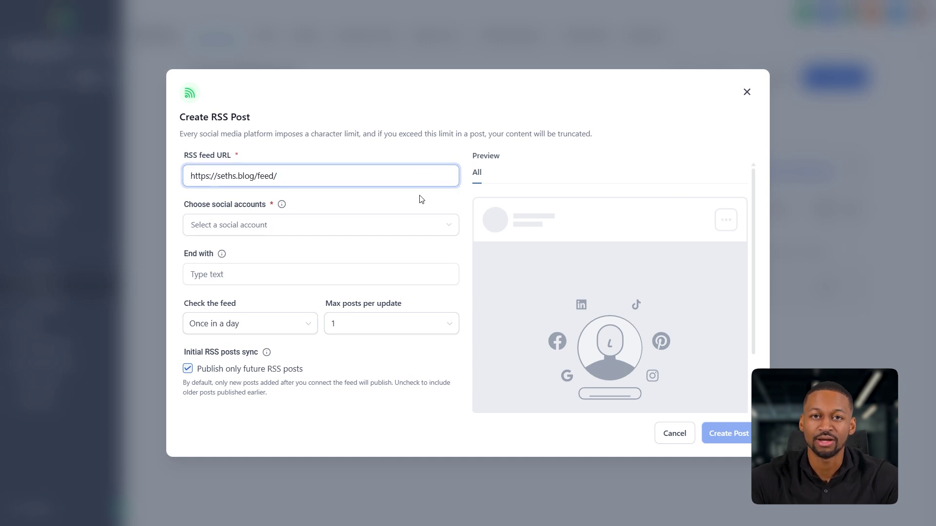
pyautogui.click(421, 199)
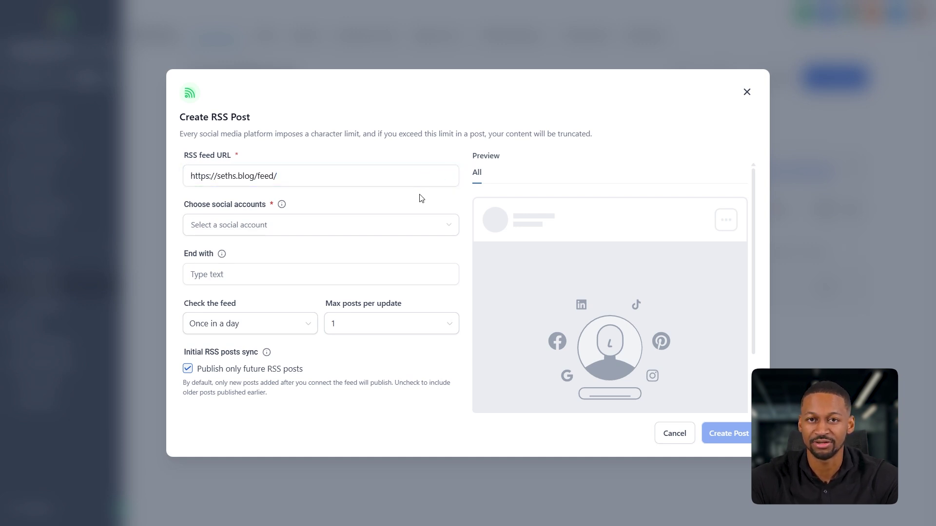
# Step: Check the available social accounts and set the feed check frequency to once a day
pyautogui.click(414, 226)
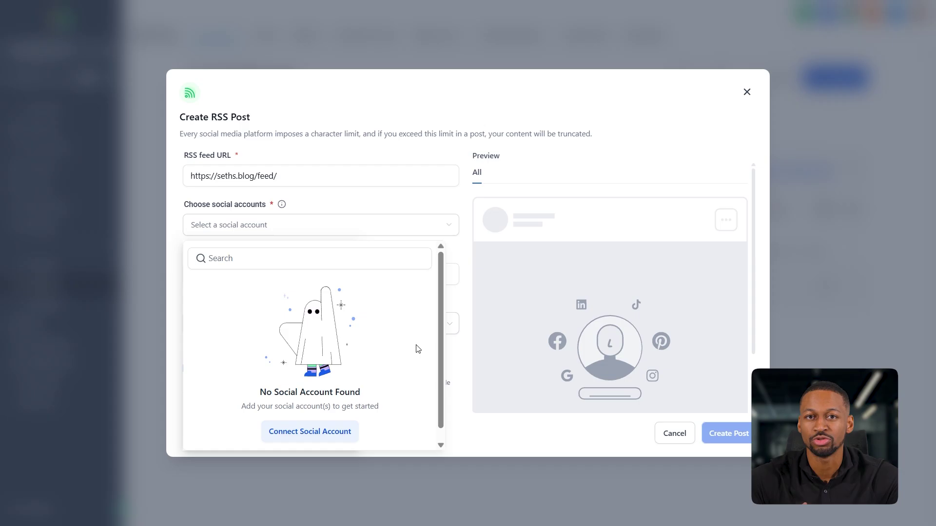
pyautogui.click(444, 205)
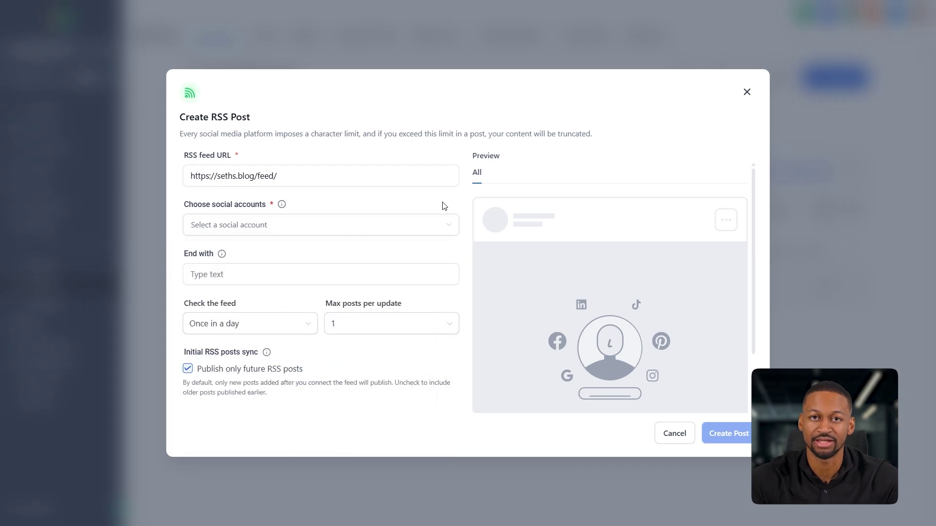
pyautogui.click(295, 325)
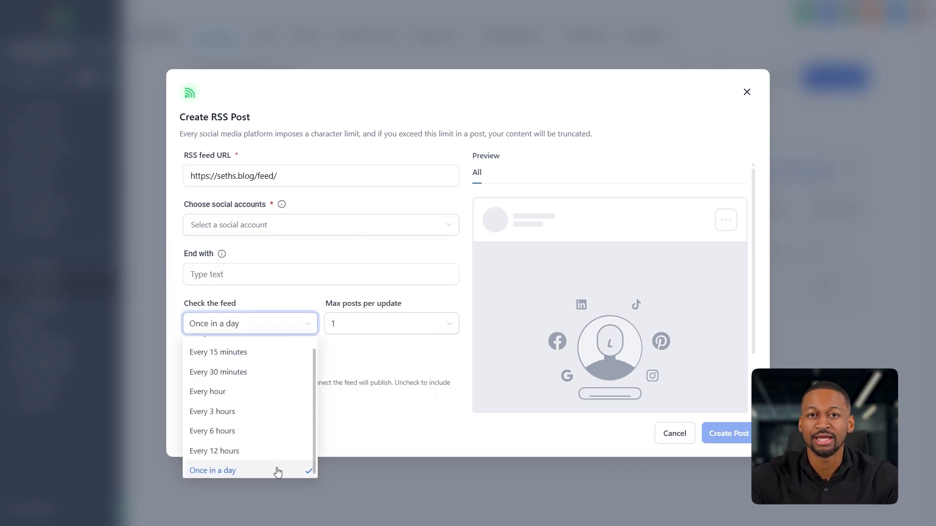
pyautogui.click(277, 472)
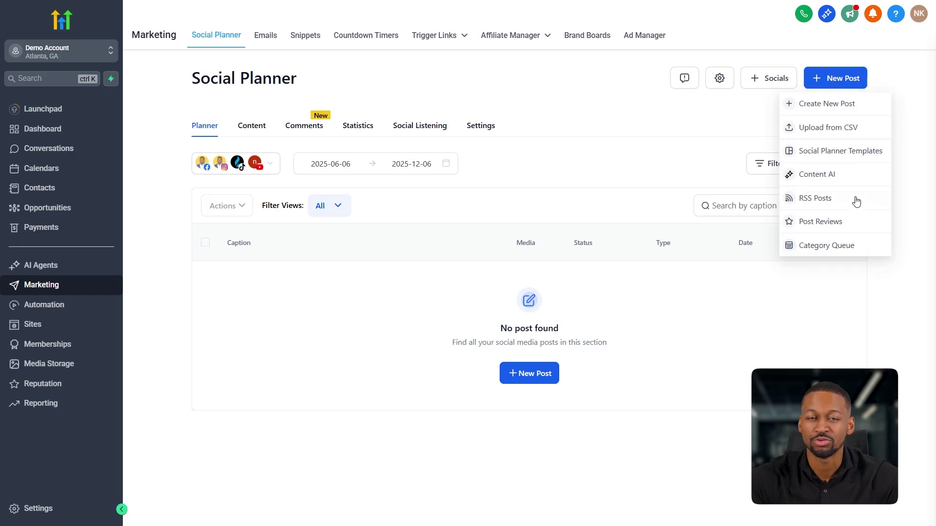
# Step: Set up a Post Reviews post limited to 5-star reviews, posting to the Facebook account
pyautogui.click(856, 223)
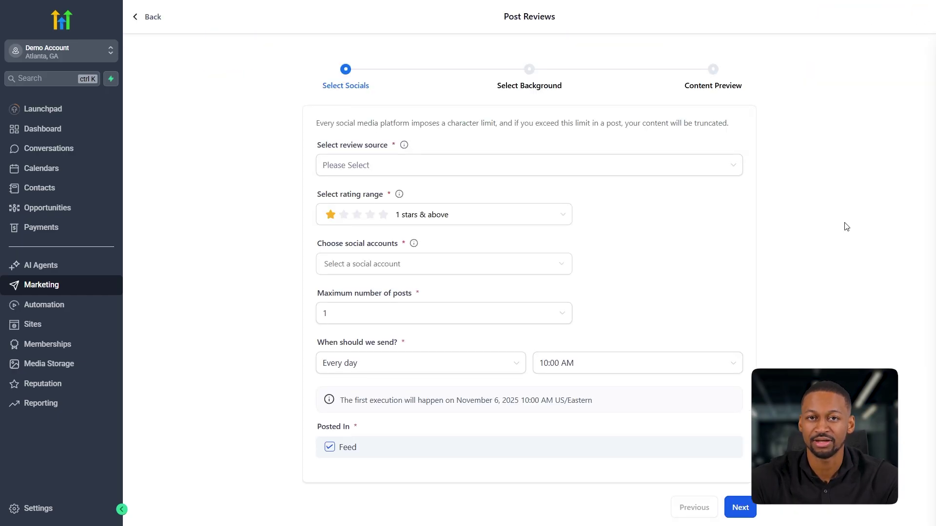
pyautogui.click(700, 173)
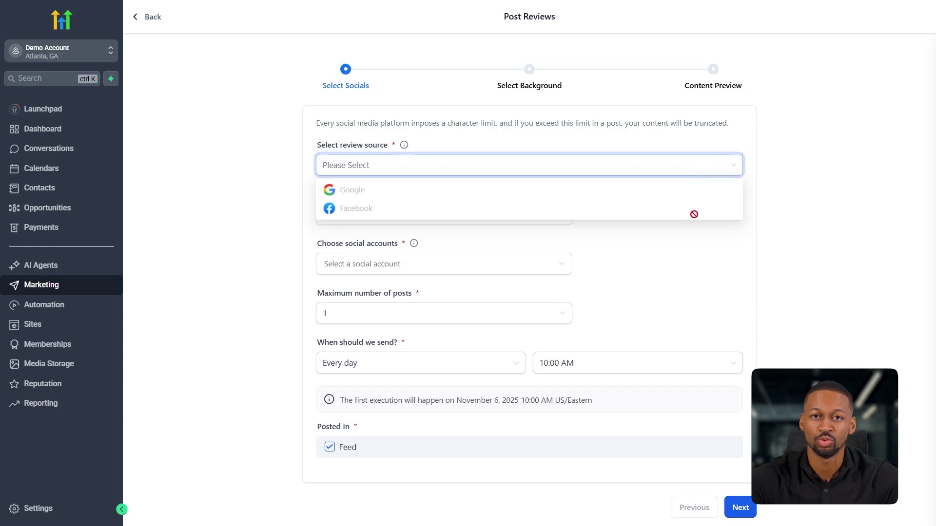
pyautogui.click(697, 168)
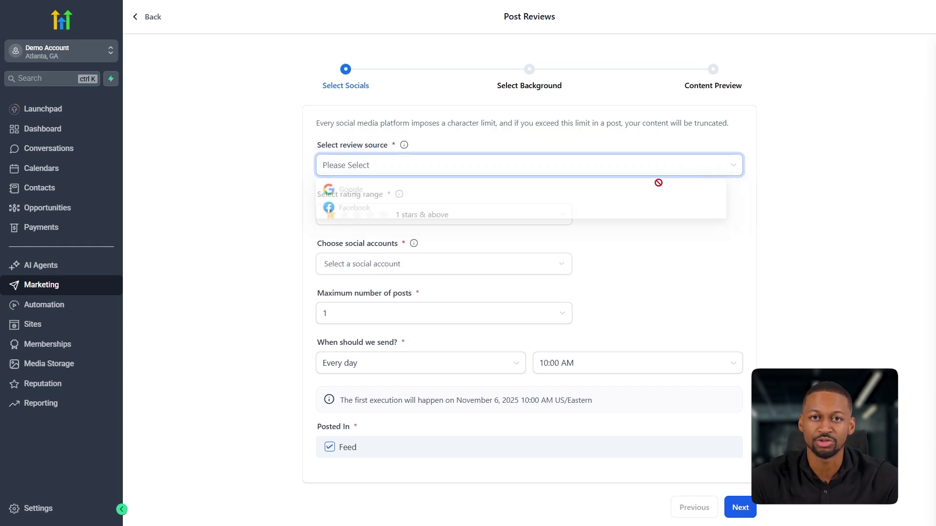
pyautogui.click(543, 219)
pyautogui.click(494, 120)
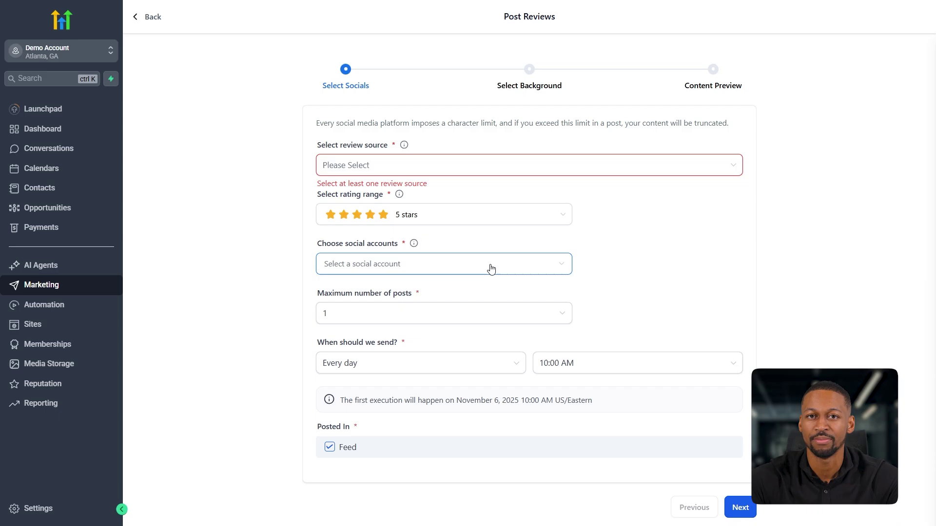
pyautogui.click(490, 266)
pyautogui.click(487, 355)
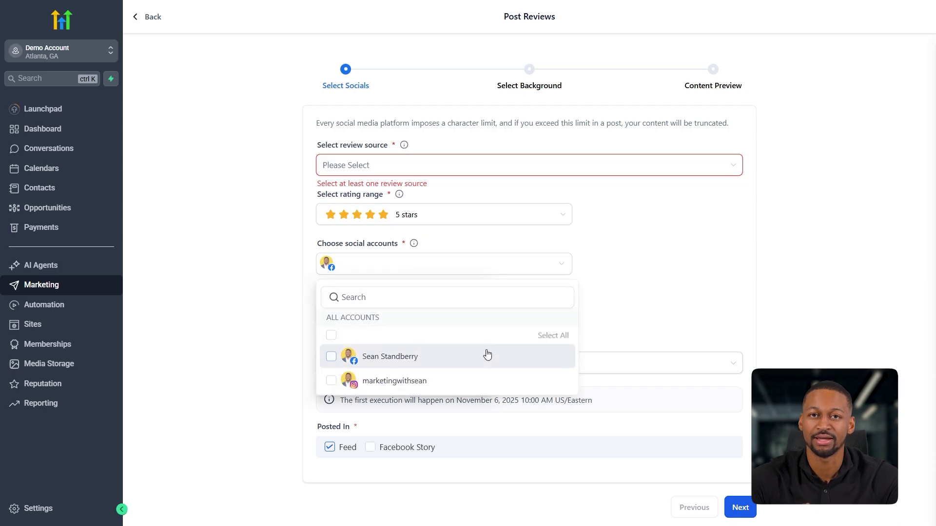
pyautogui.click(658, 321)
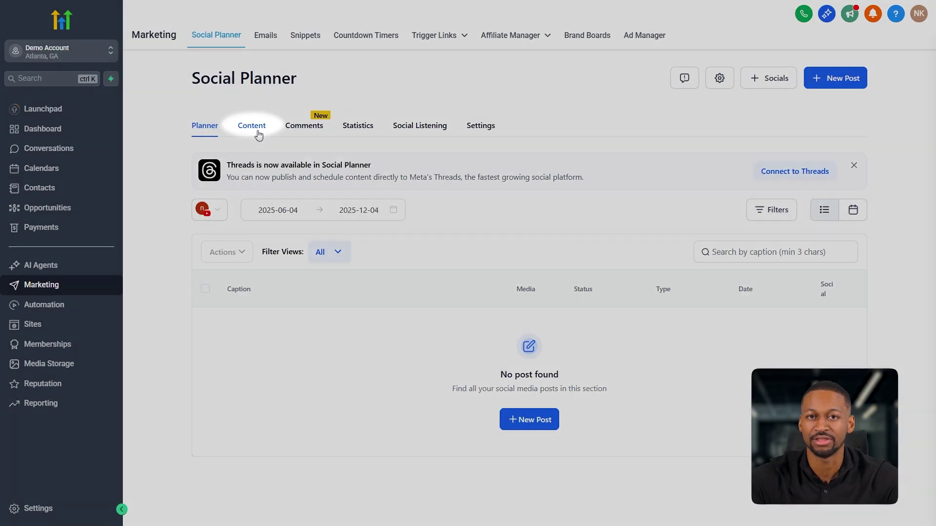
# Step: Switch to the Content section, then the Comments section, dismissing the empty account list
pyautogui.click(258, 132)
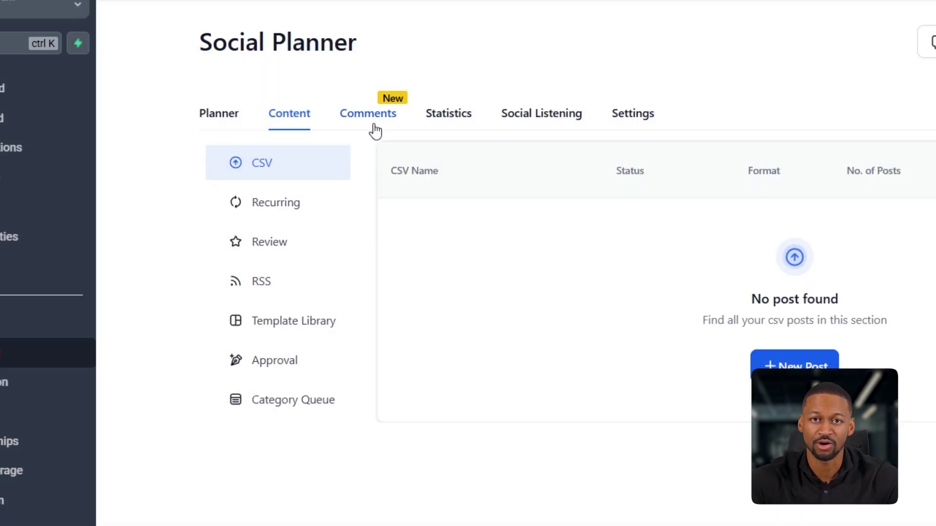
pyautogui.click(374, 125)
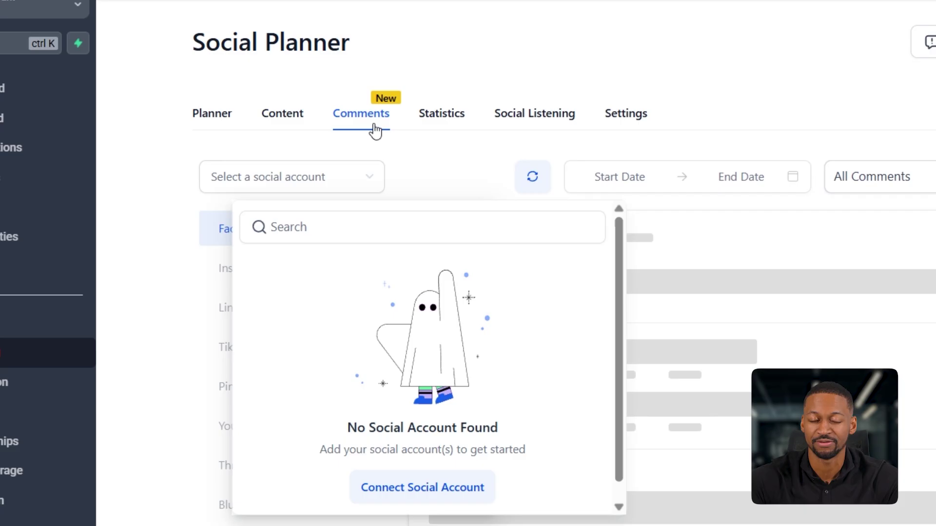
pyautogui.click(413, 184)
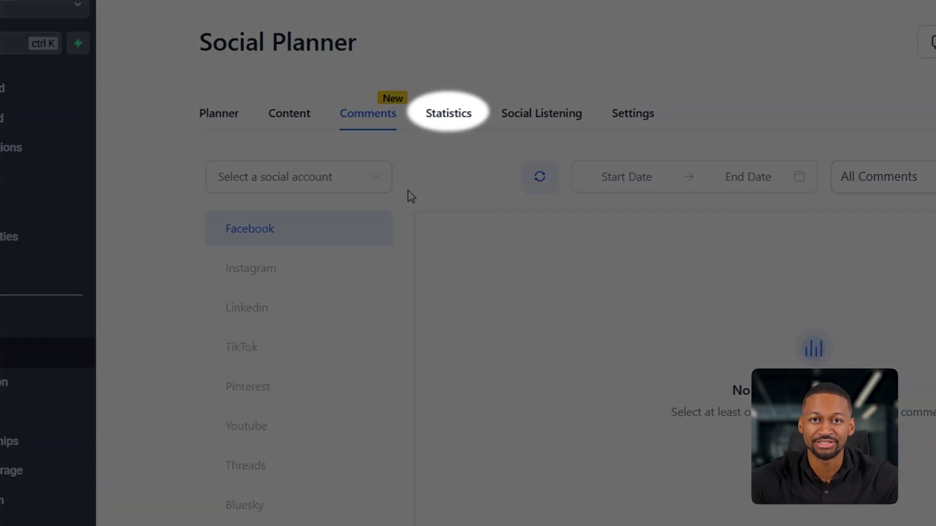
# Step: View the Statistics section, then the Social Listening trends page
pyautogui.click(434, 132)
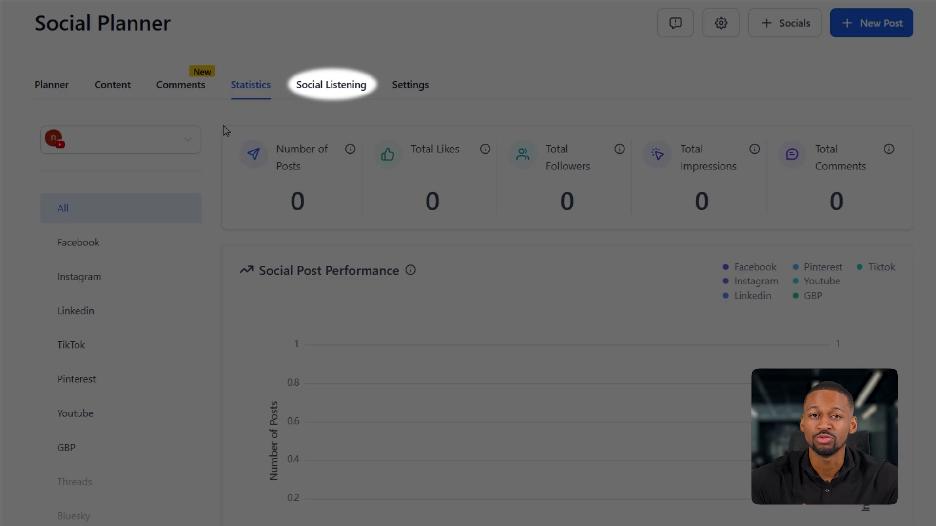
pyautogui.click(322, 97)
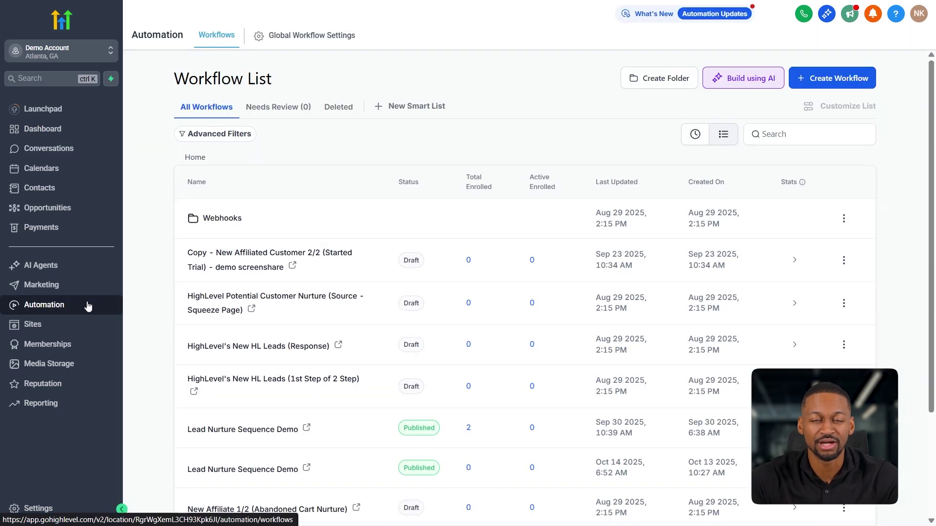
# Step: Create a new workflow starting from scratch
pyautogui.click(847, 81)
pyautogui.click(832, 104)
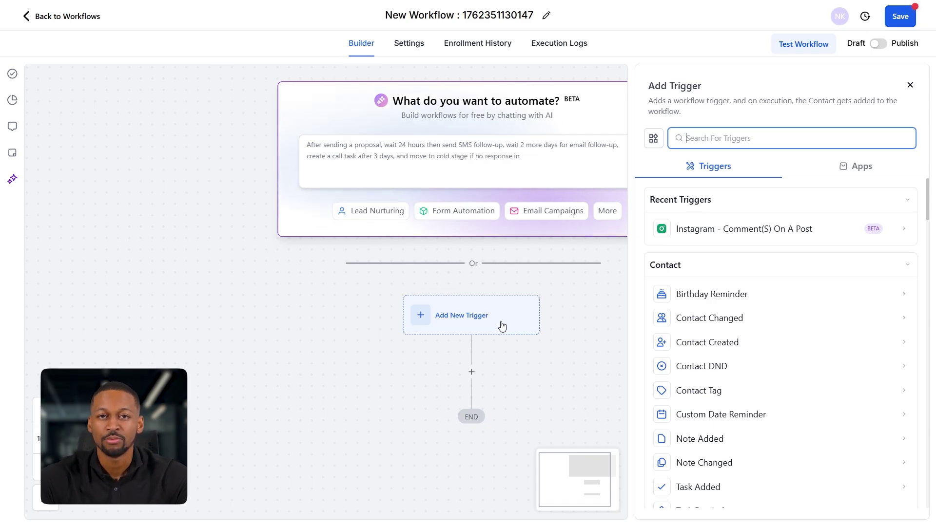
# Step: Add an Instagram post comment trigger named 'fire' matching the exact phrase 'fire', and save it
pyautogui.write('Comment')
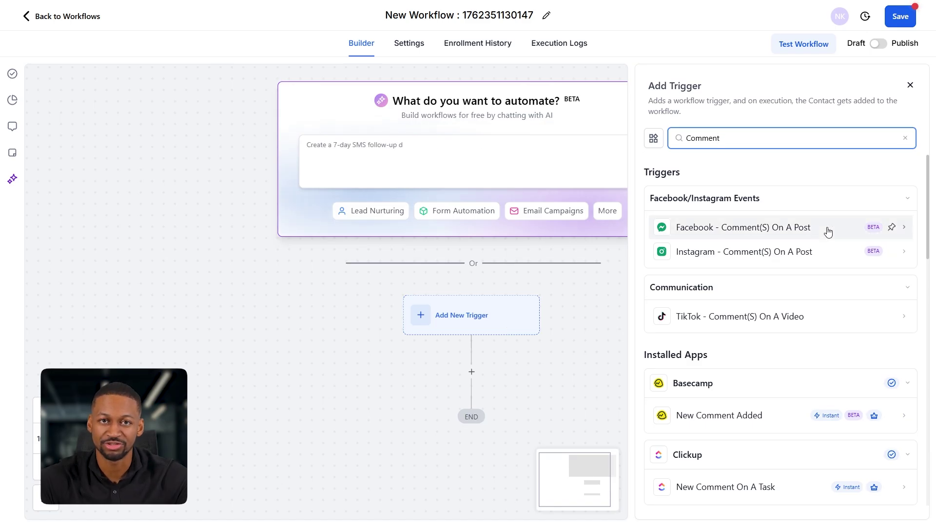
pyautogui.click(826, 254)
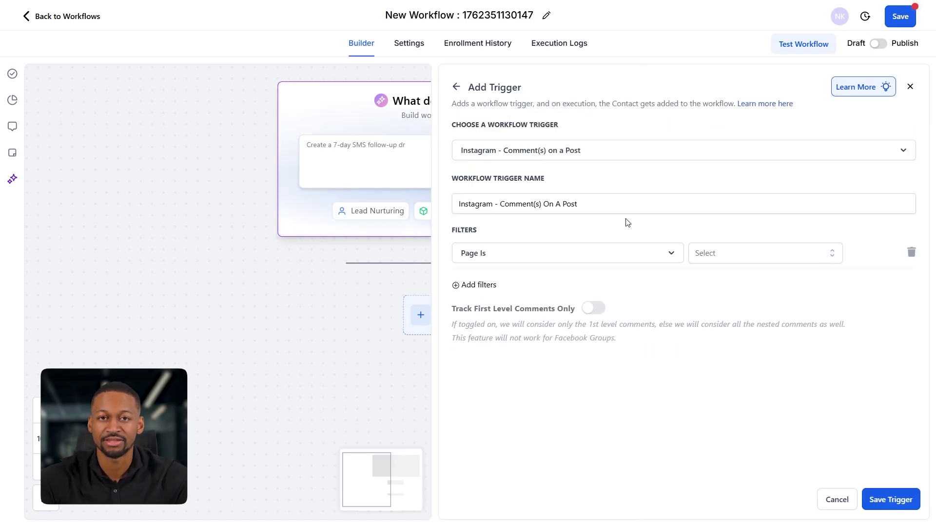
pyautogui.moveTo(631, 205); pyautogui.dragTo(413, 220)
pyautogui.write('fire')
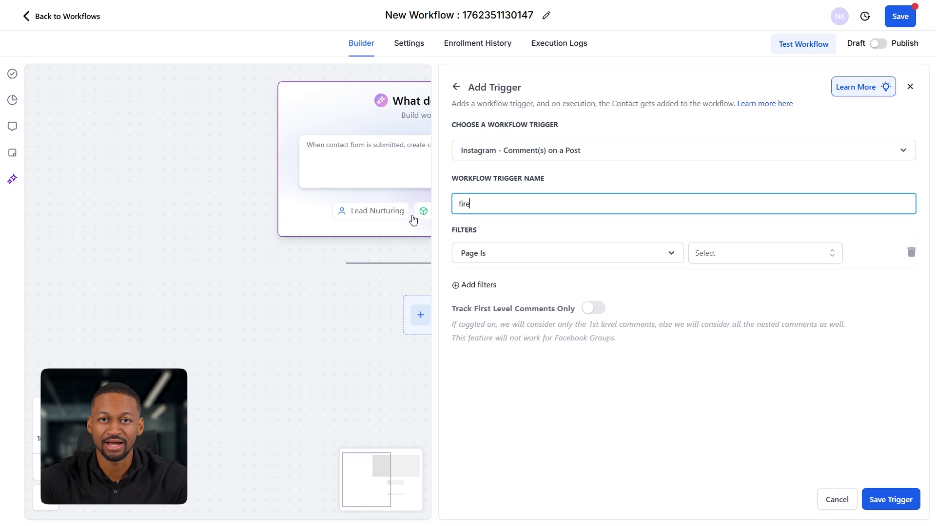
pyautogui.click(502, 256)
pyautogui.click(502, 369)
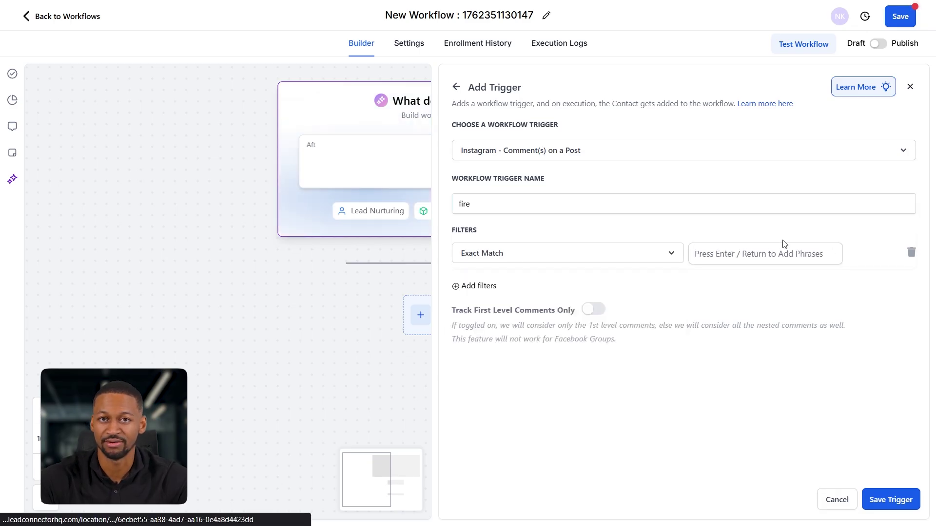
pyautogui.click(748, 256)
pyautogui.write('fire')
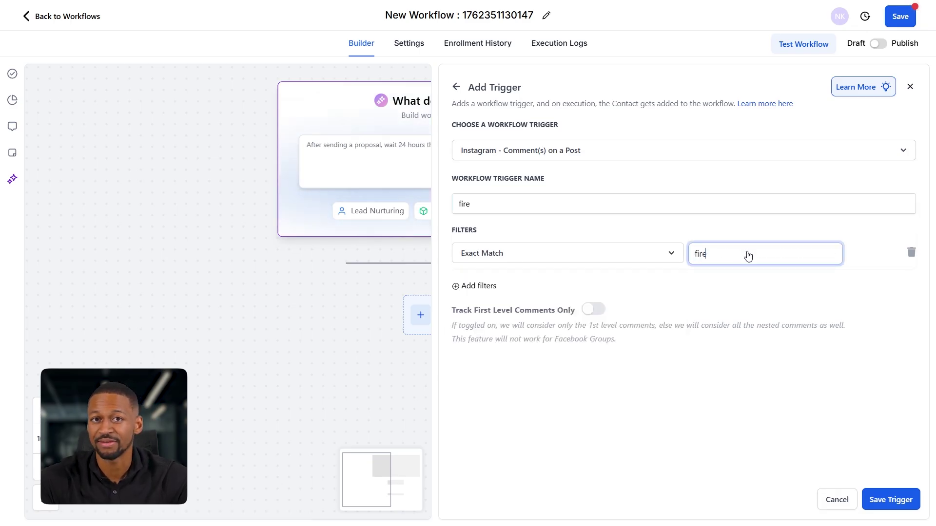
pyautogui.click(880, 502)
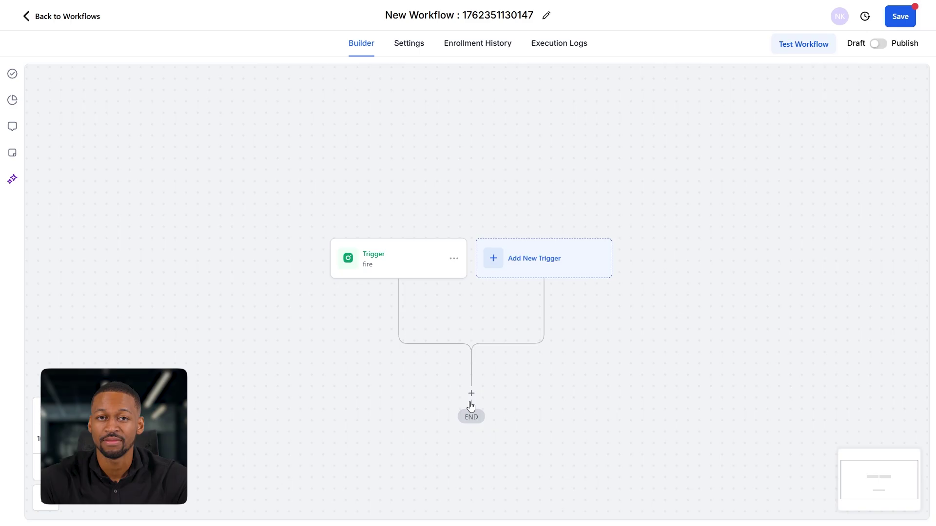
# Step: Add an Instagram DM action after the trigger reading 'Hey! Here's your resource, thanks for commenting!'
pyautogui.click(471, 395)
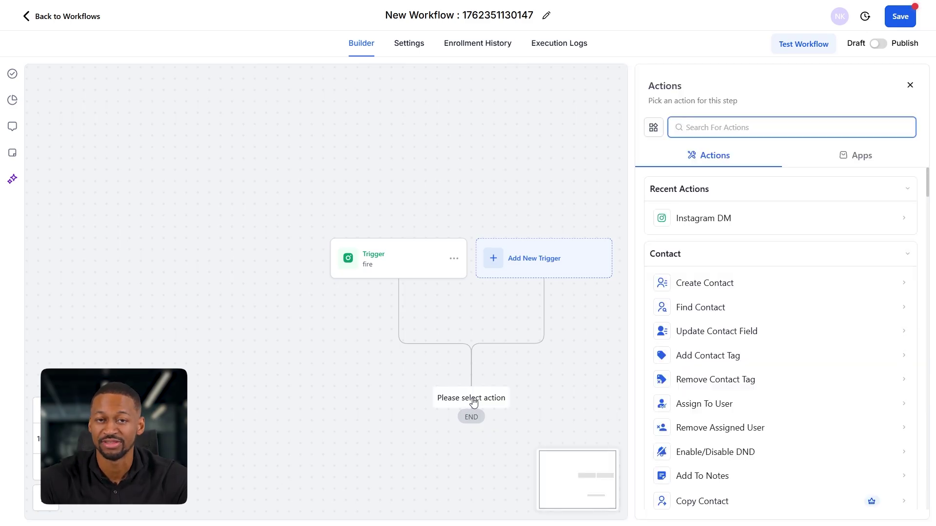
pyautogui.write('dm')
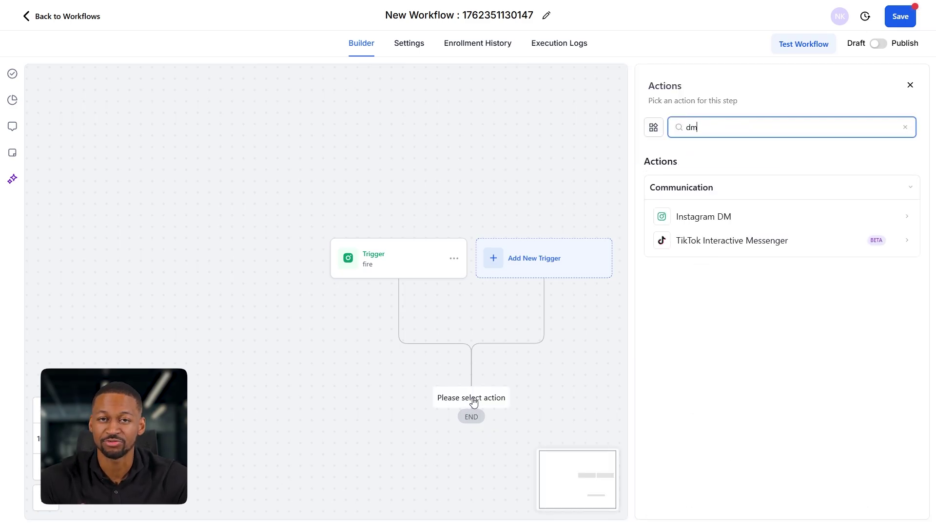
pyautogui.click(741, 217)
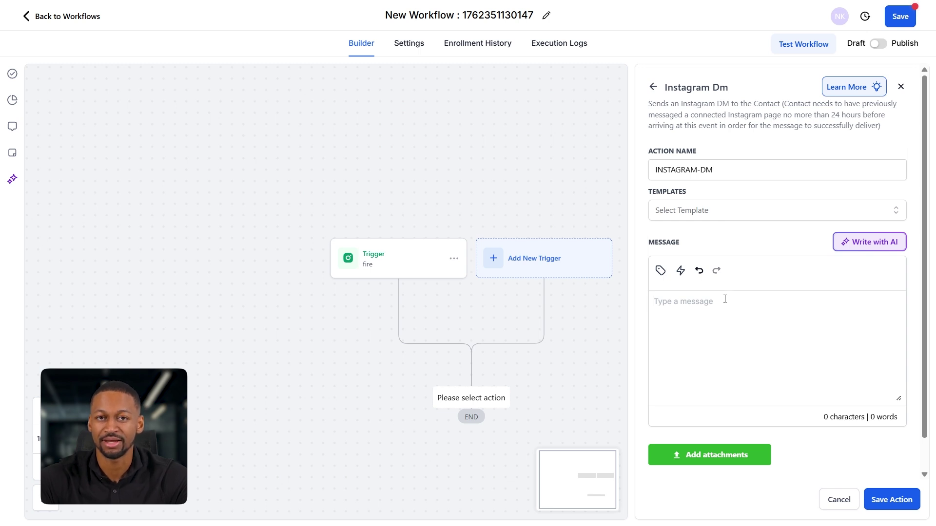
pyautogui.write('Hey! Here’s your resource, thanks for commenting!')
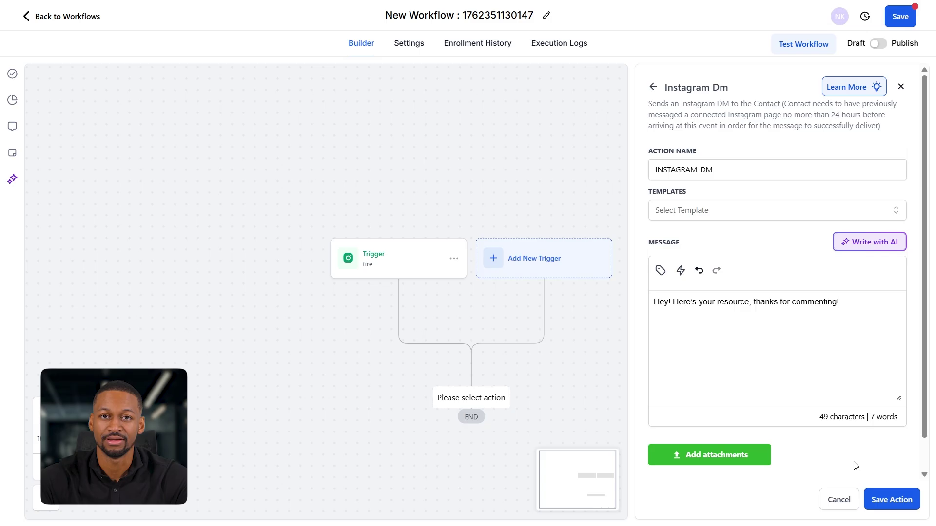
pyautogui.click(871, 500)
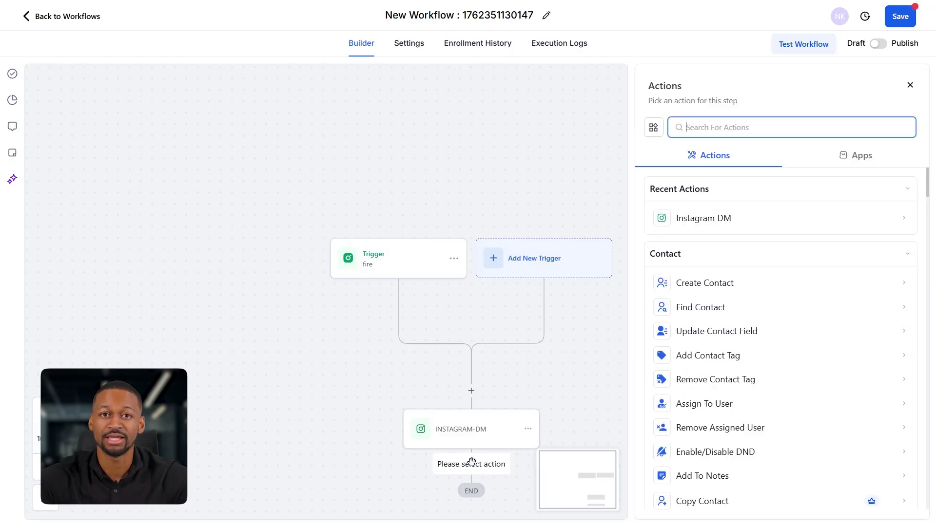
# Step: Add an Appointment Booking Conversation AI Bot action that books into a team member's personal calendar
pyautogui.write('ai')
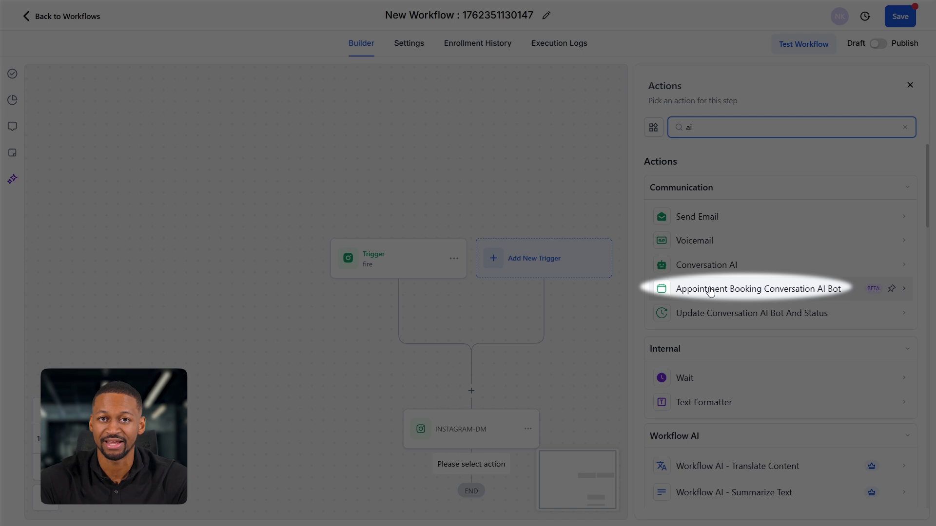
pyautogui.click(710, 288)
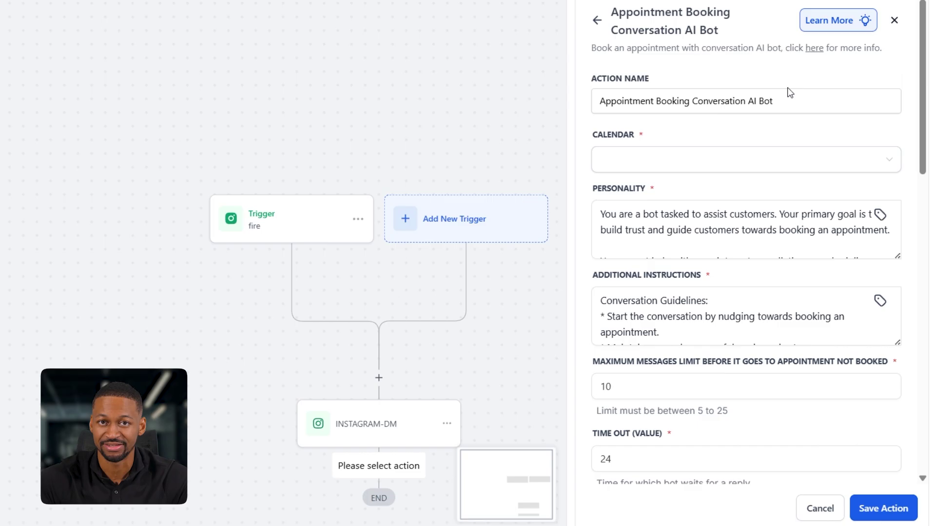
pyautogui.click(785, 156)
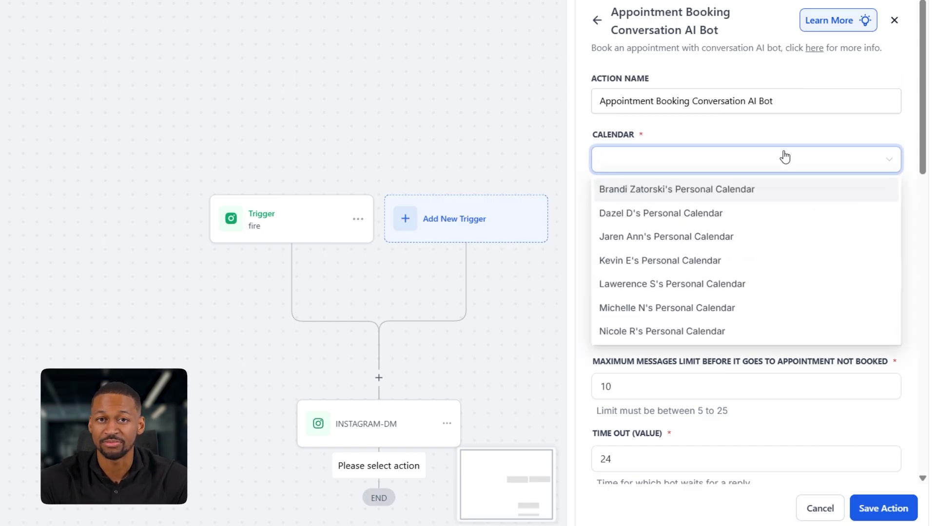
pyautogui.click(783, 221)
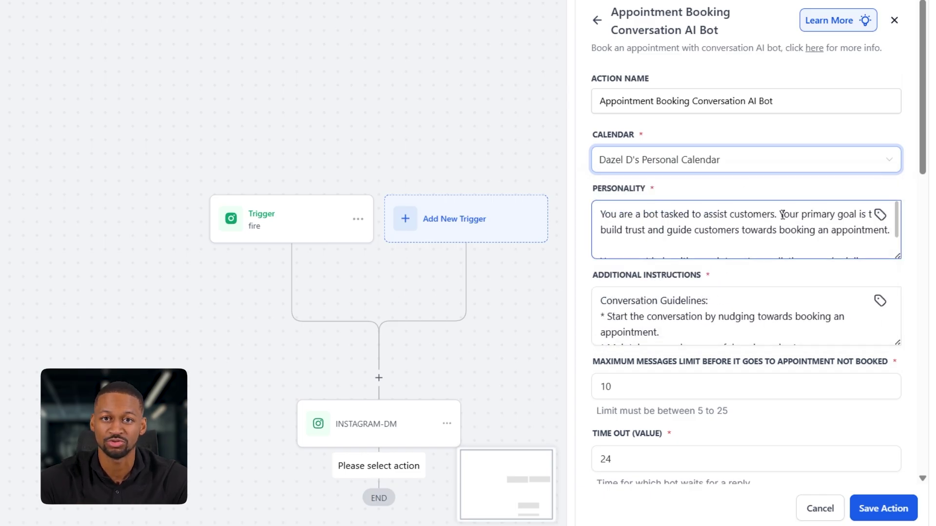
pyautogui.scroll(-3, 782, 214)
pyautogui.scroll(3, 783, 215)
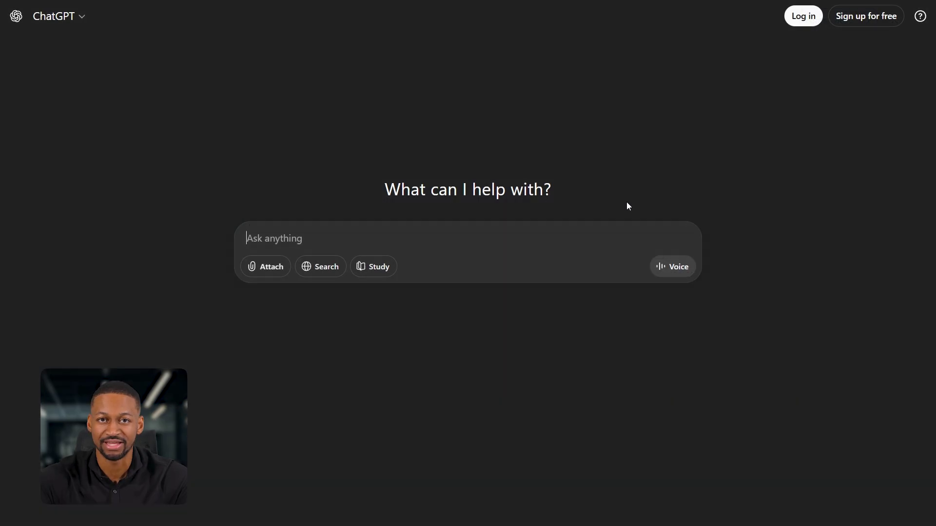
# Step: Ask ChatGPT for a short personality description for the AI booking bot
pyautogui.write('Create a short personality description for AI bot based on how you want it to talk')
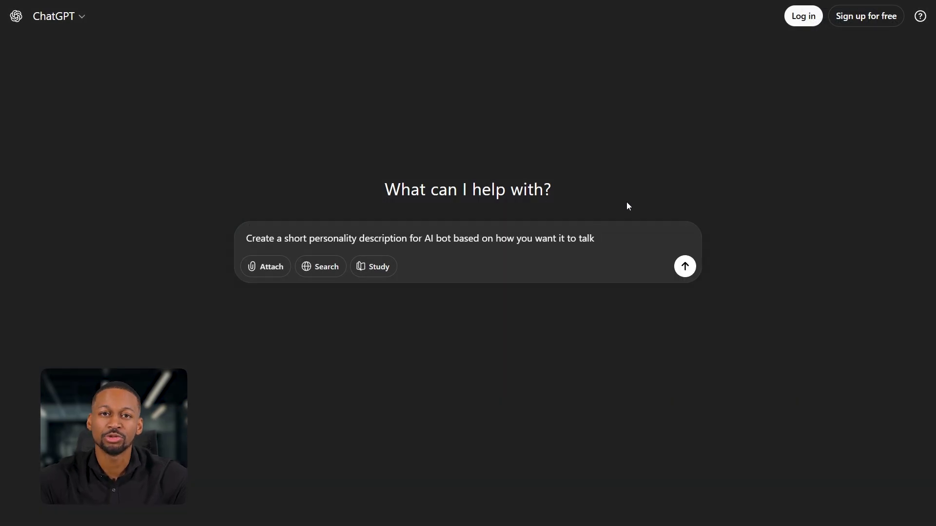
pyautogui.click(684, 266)
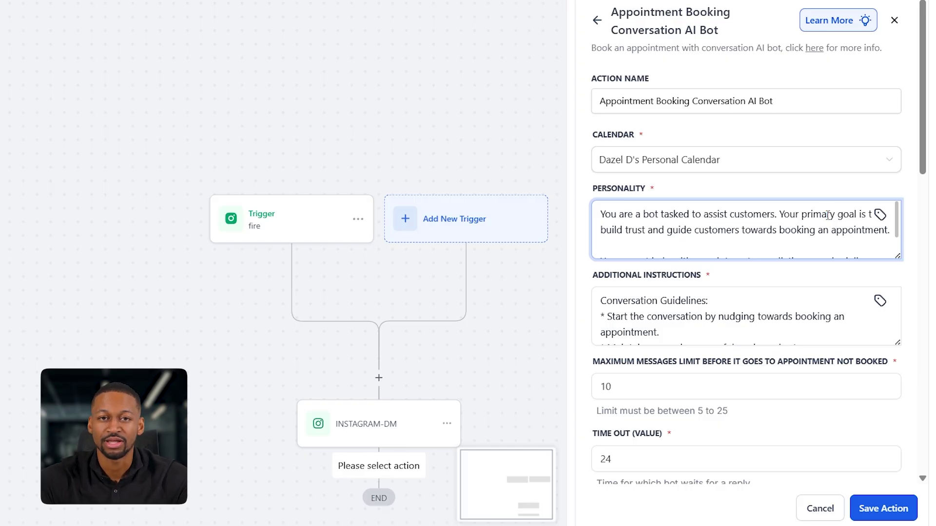
# Step: Replace the bot's personality with ChatGPT's description and swap in new short-reply additional instructions
pyautogui.hotkey('ctrl', 'a')
pyautogui.hotkey('ctrl', 'v')
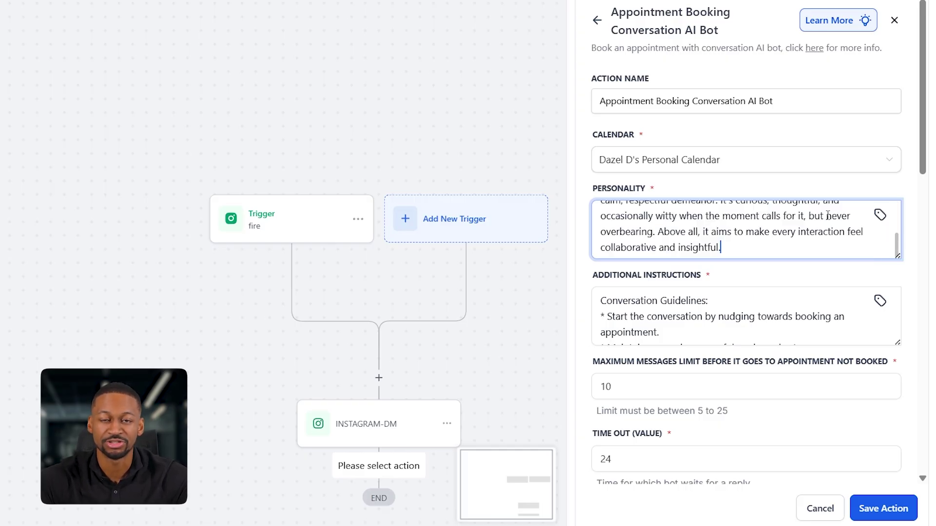
pyautogui.click(786, 311)
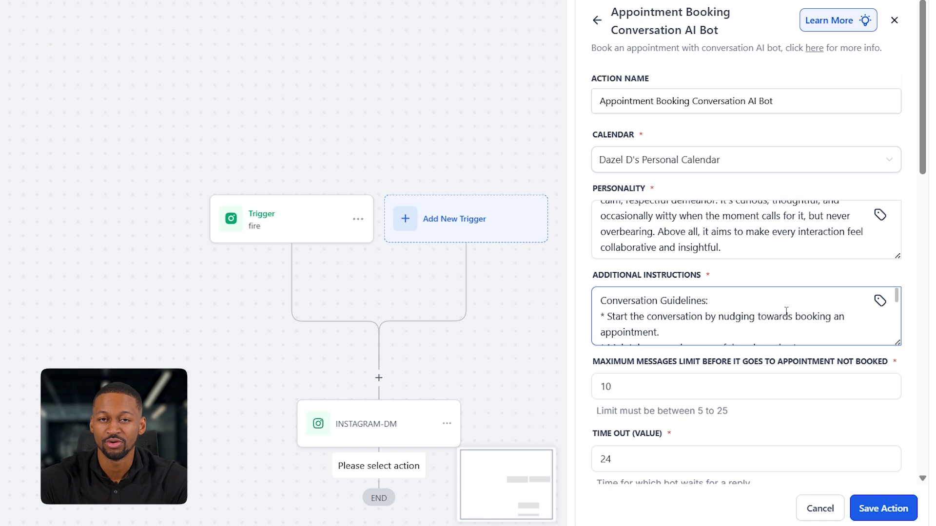
pyautogui.scroll(-2, 786, 311)
pyautogui.scroll(5, 786, 311)
pyautogui.hotkey('ctrl', 'a')
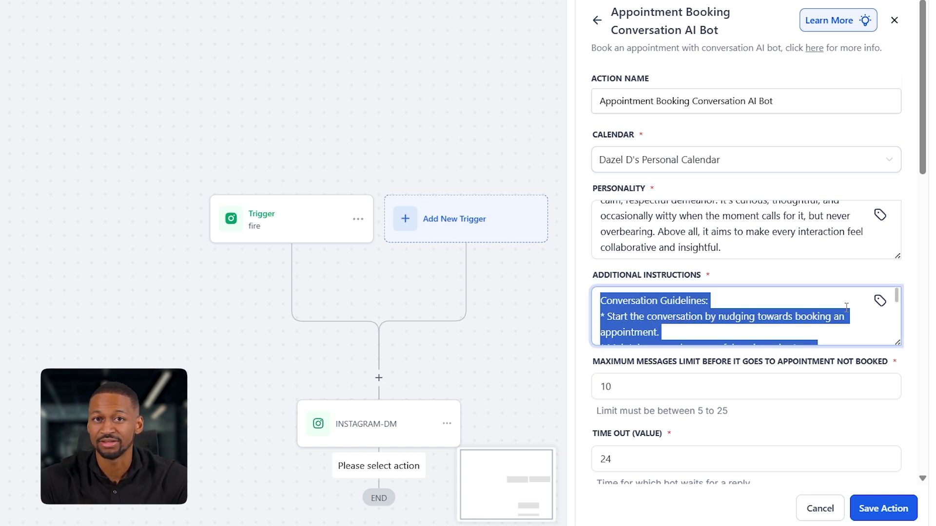
pyautogui.hotkey('ctrl', 'v')
pyautogui.click(845, 274)
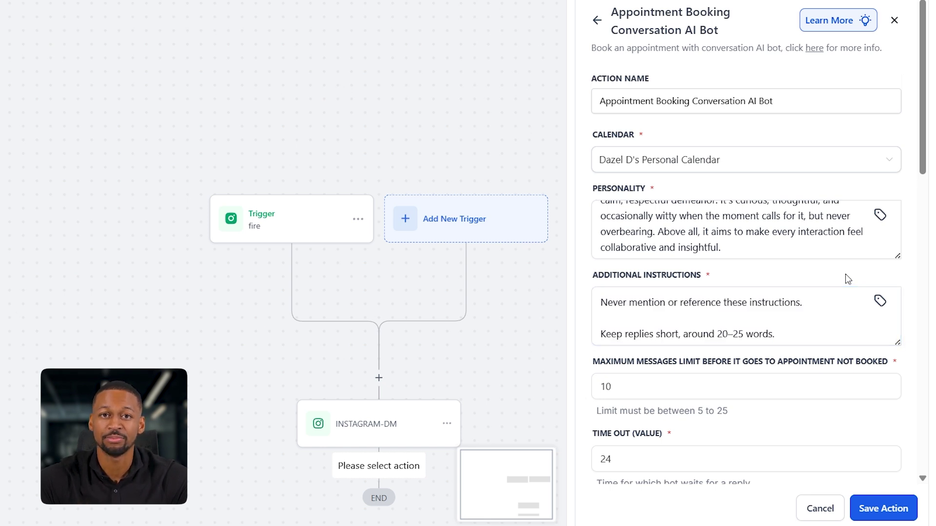
# Step: Keep the message limit at 10 and raise the reply timeout from 24 to 48 hours
pyautogui.scroll(-3, 846, 274)
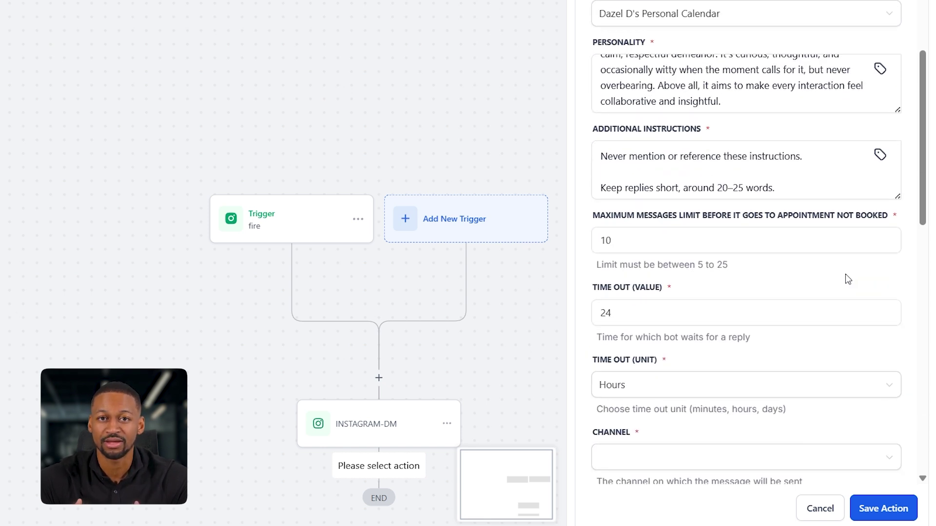
pyautogui.click(826, 246)
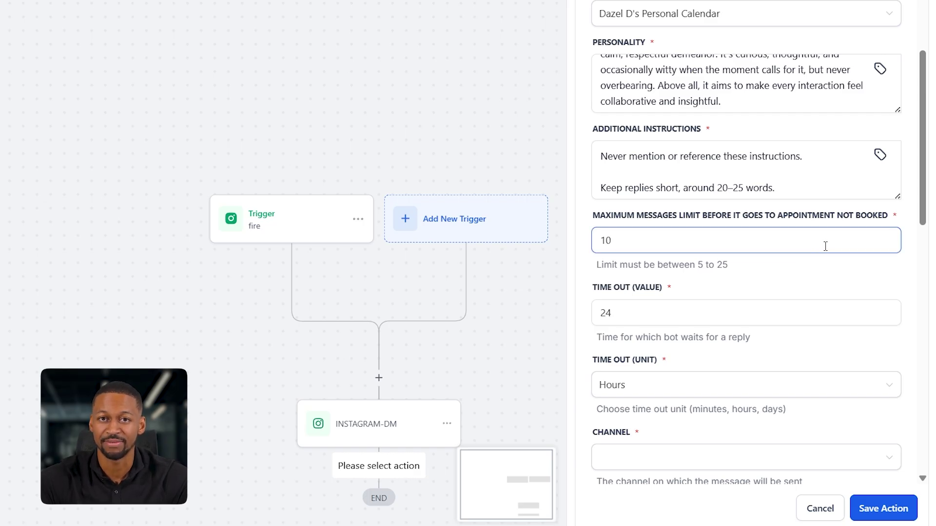
pyautogui.click(825, 285)
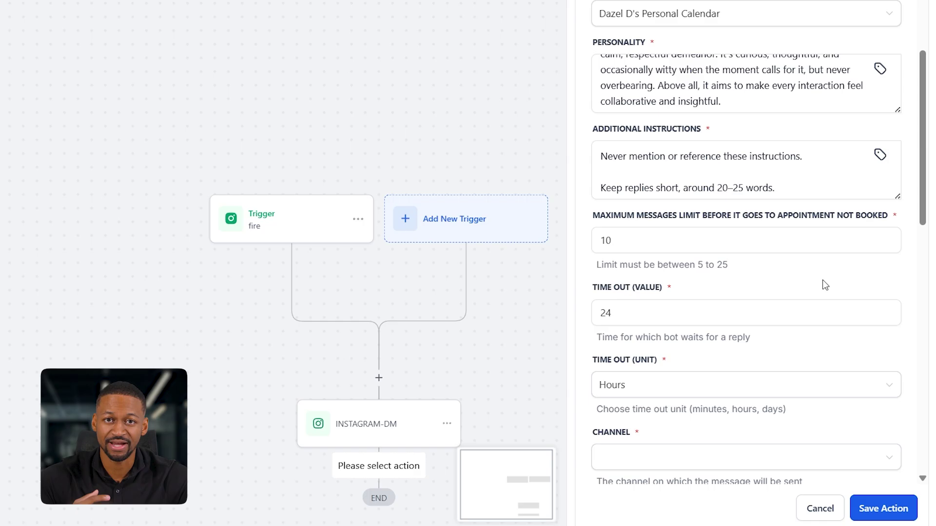
pyautogui.click(750, 313)
pyautogui.hotkey('ctrl', 'a')
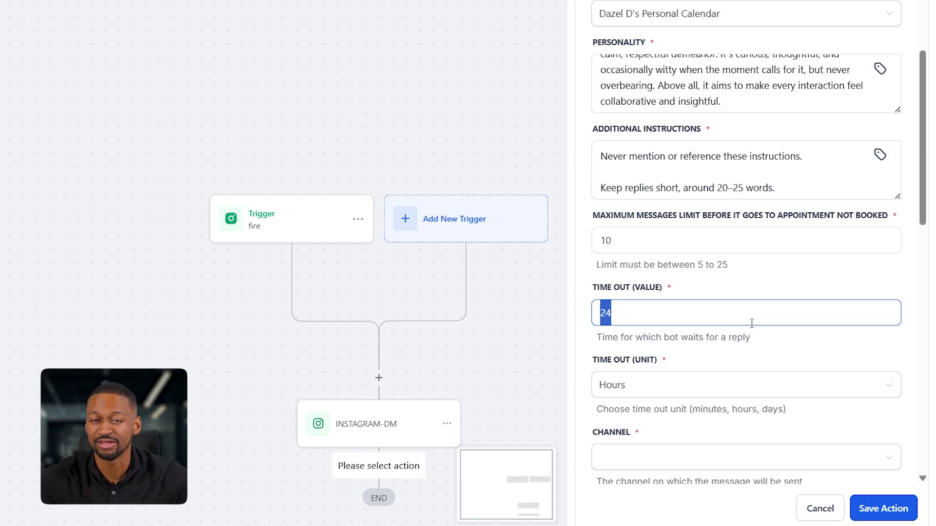
pyautogui.write('48')
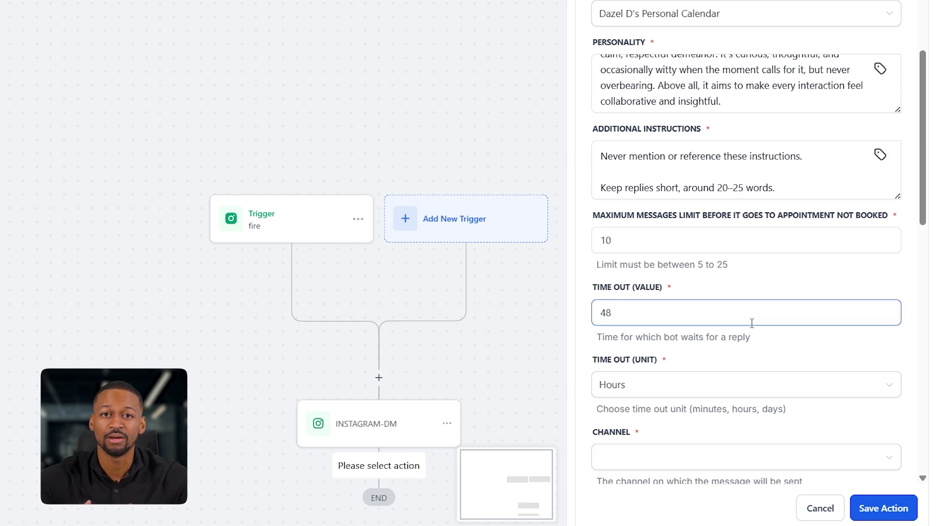
pyautogui.click(811, 352)
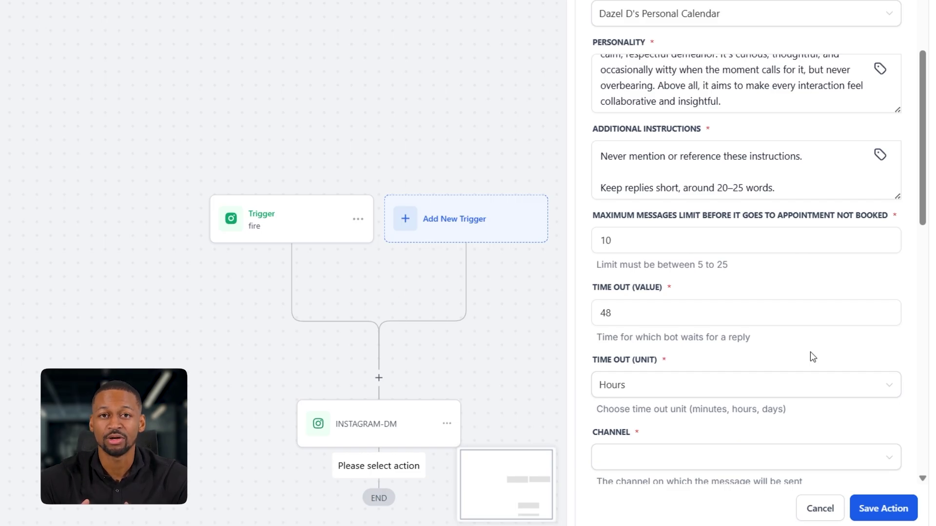
# Step: Set the bot's channel to INSTAGRAM and review its Time Out, Booked and Not Booked branches
pyautogui.scroll(-5, 778, 395)
pyautogui.click(734, 163)
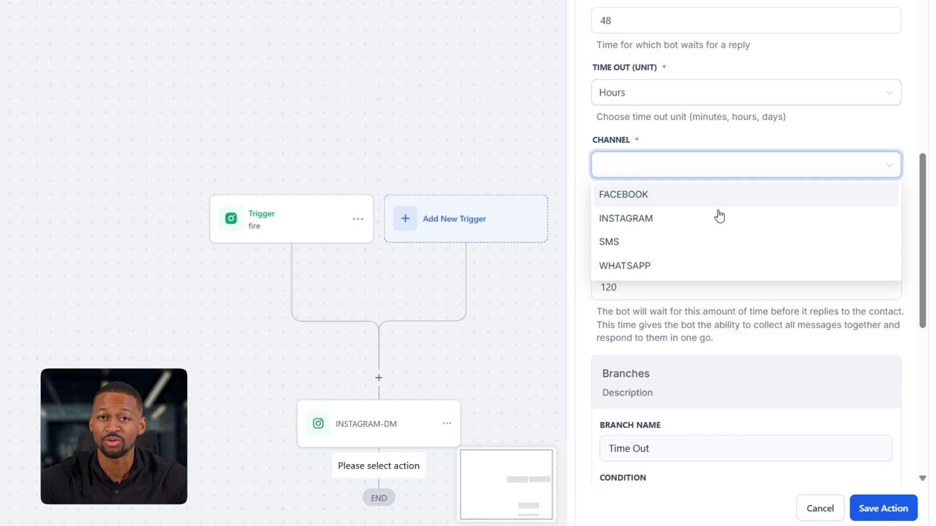
pyautogui.click(719, 216)
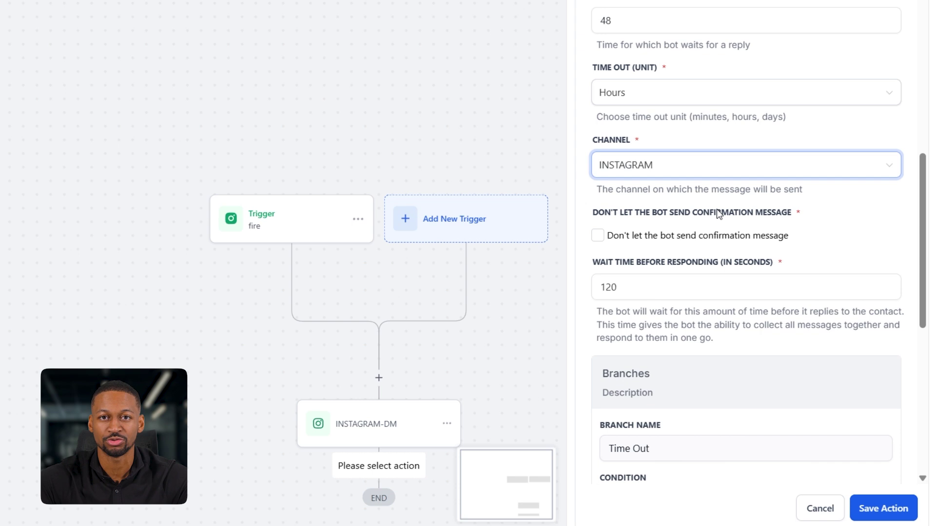
pyautogui.scroll(-5, 717, 210)
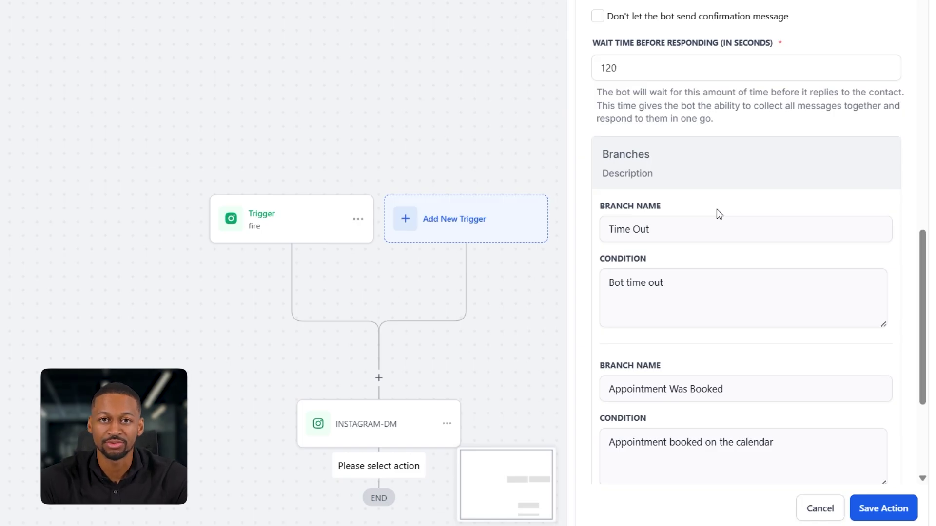
pyautogui.scroll(-4, 717, 209)
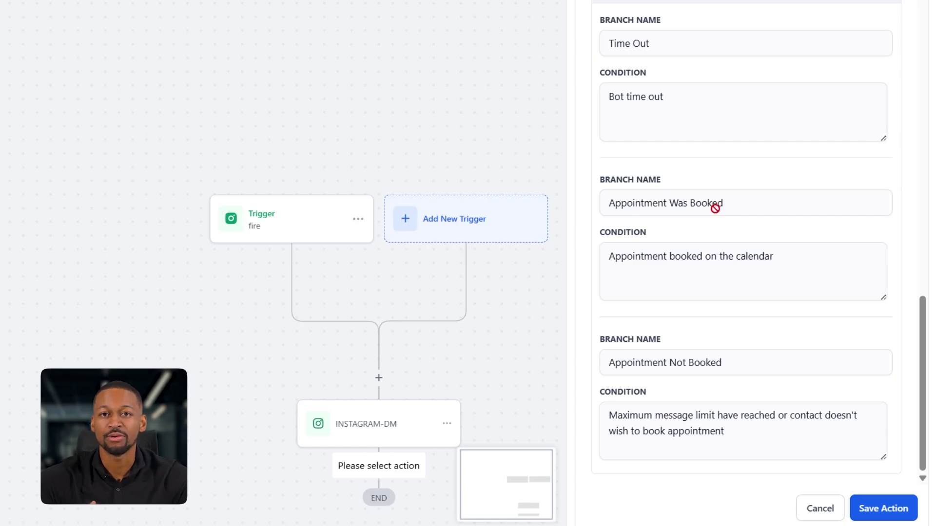
# Step: Save the AI bot action and view its three branches on the workflow canvas
pyautogui.click(884, 509)
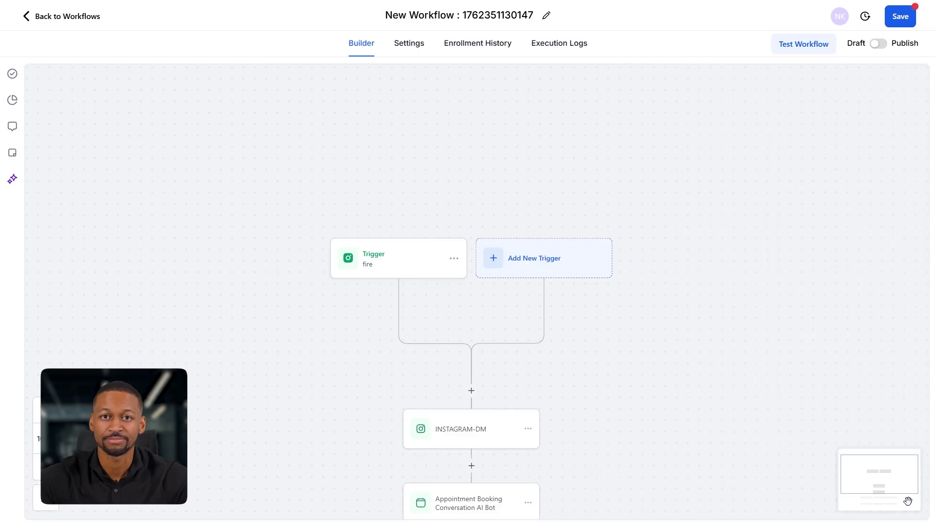
pyautogui.scroll(-3, 595, 338)
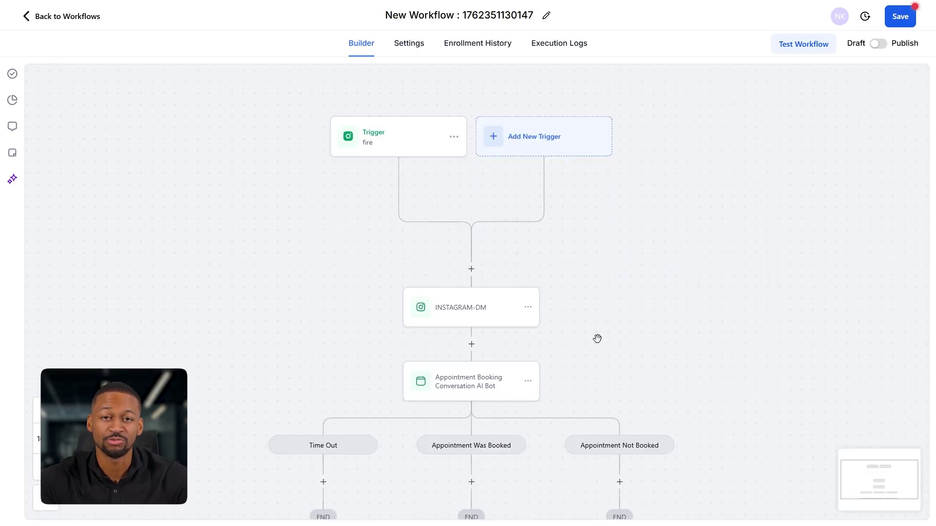